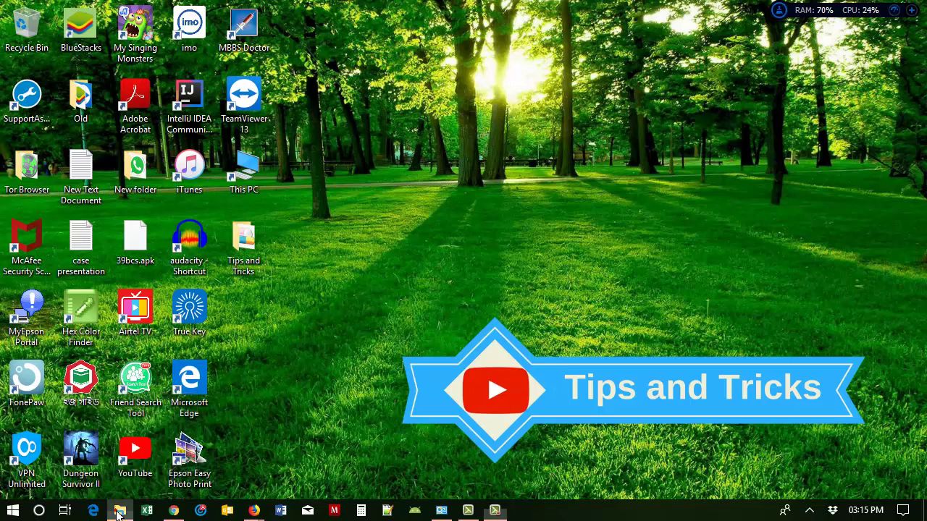
# In File Explorer, browse the YouTube folder's subfolders: New folder, Tips and Tricks and the image folder.
pyautogui.click(149, 479)
pyautogui.click(294, 223)
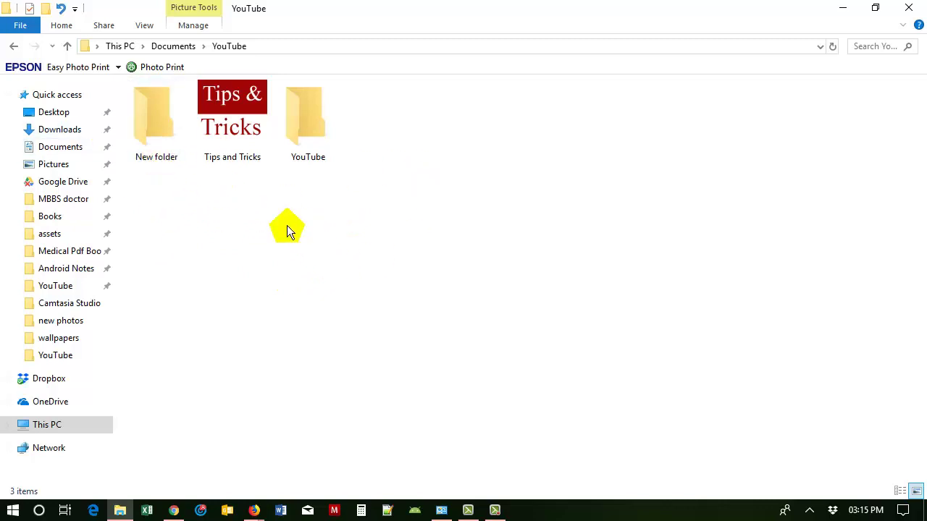
pyautogui.doubleClick(148, 130)
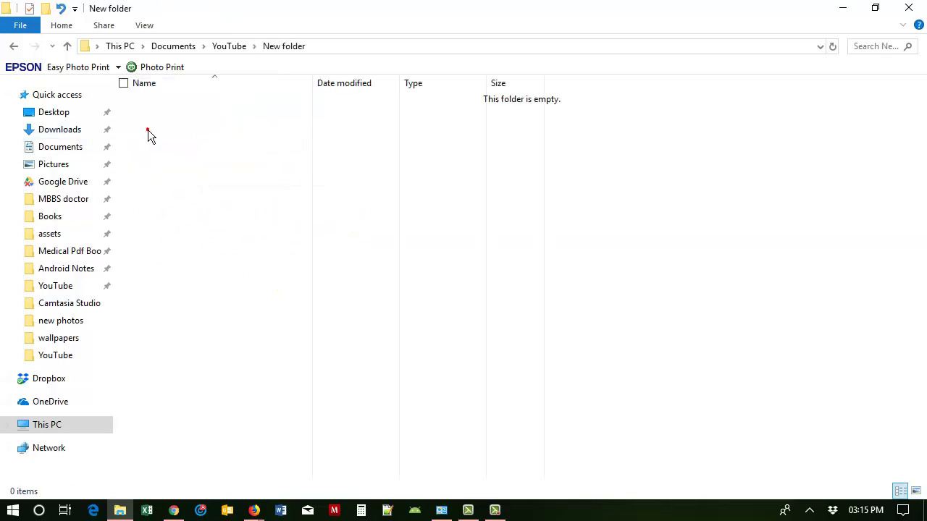
pyautogui.click(236, 45)
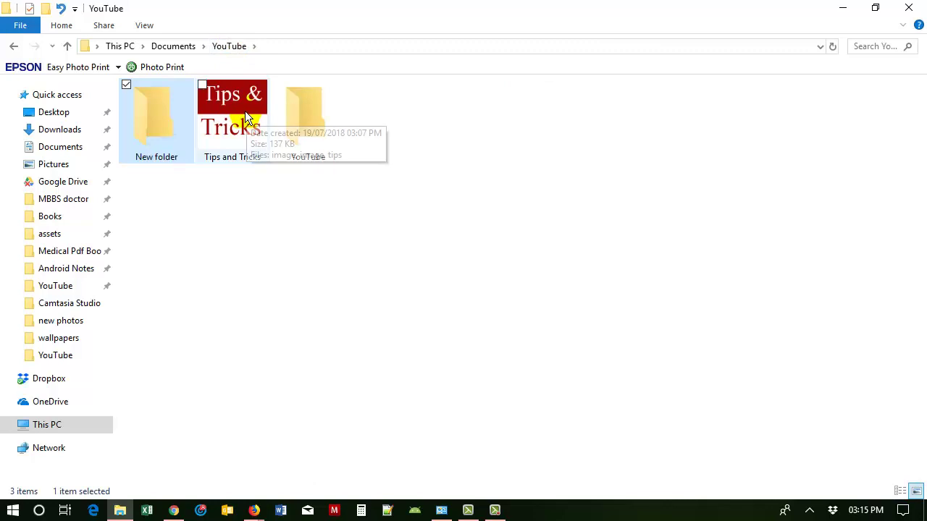
pyautogui.doubleClick(245, 110)
pyautogui.click(234, 46)
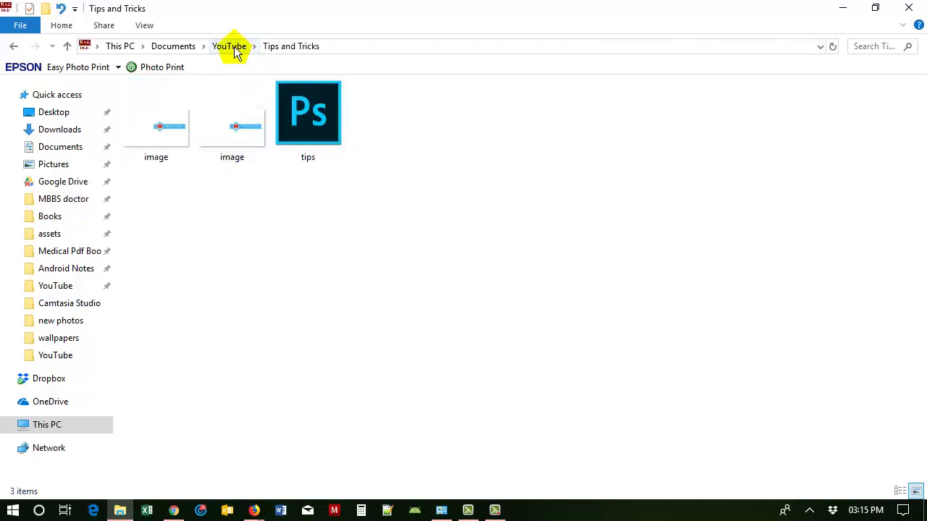
pyautogui.click(305, 134)
pyautogui.doubleClick(305, 132)
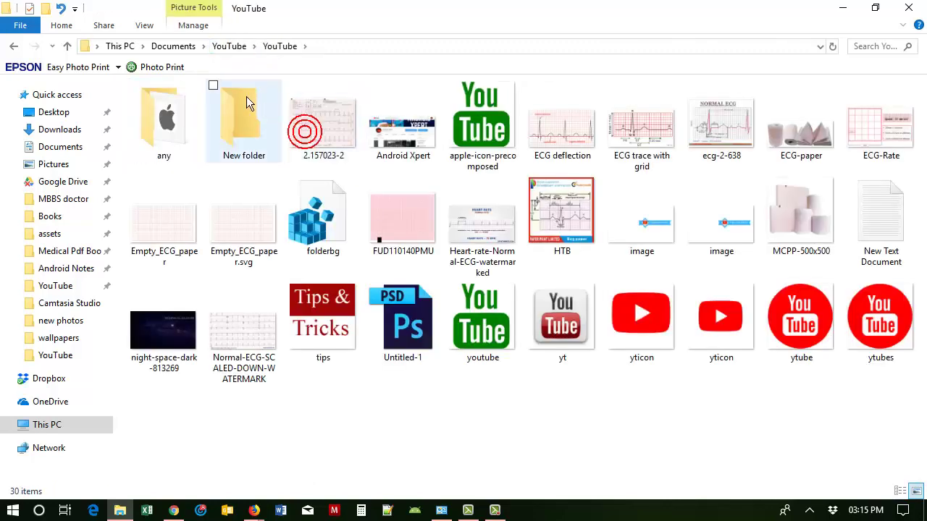
pyautogui.click(229, 46)
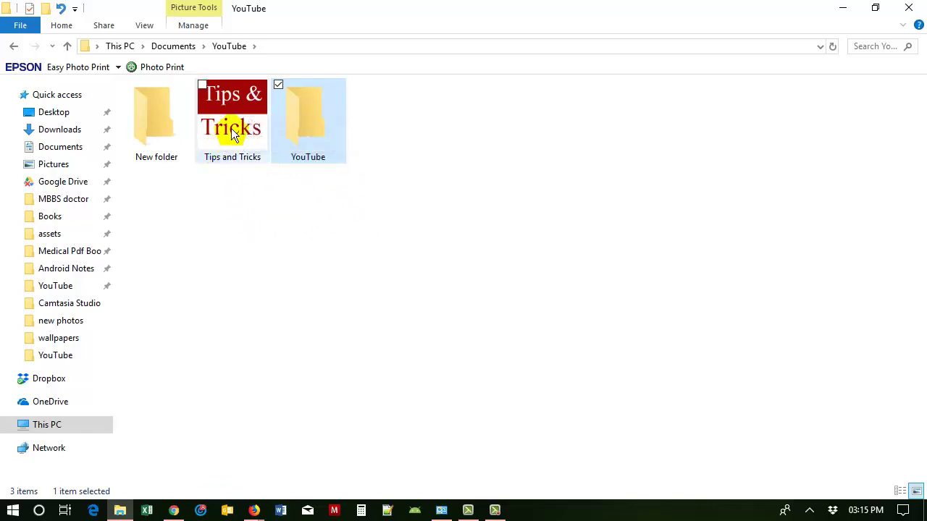
pyautogui.click(413, 389)
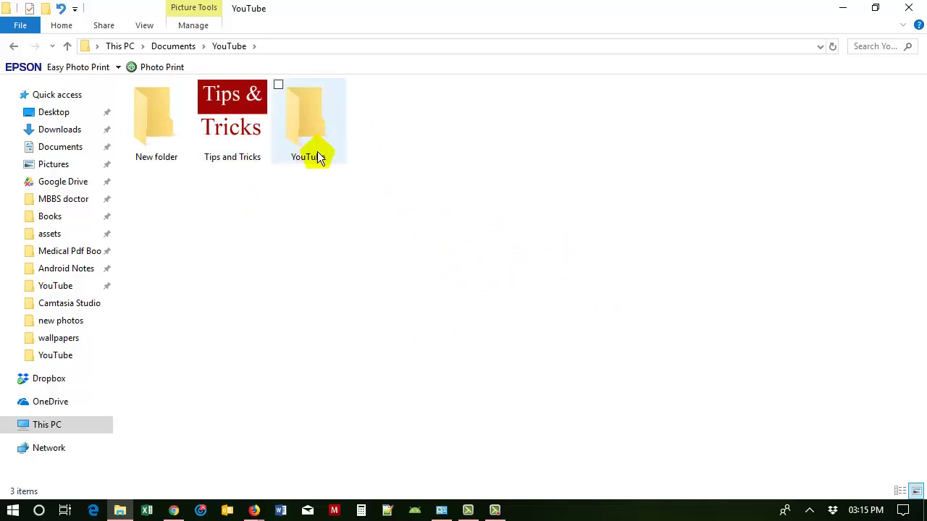
# Return to the Tips and Tricks YouTube page in Firefox.
pyautogui.moveTo(305, 133)
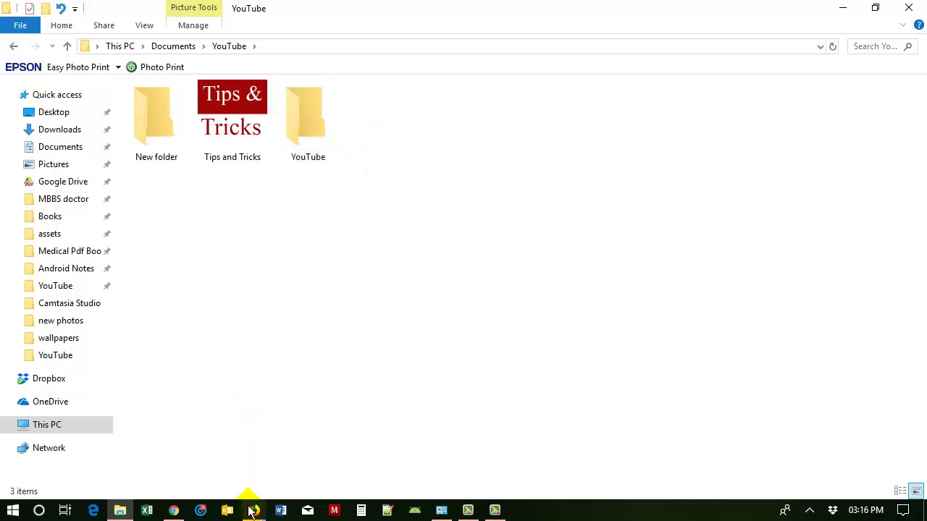
pyautogui.moveTo(249, 512)
pyautogui.click(298, 443)
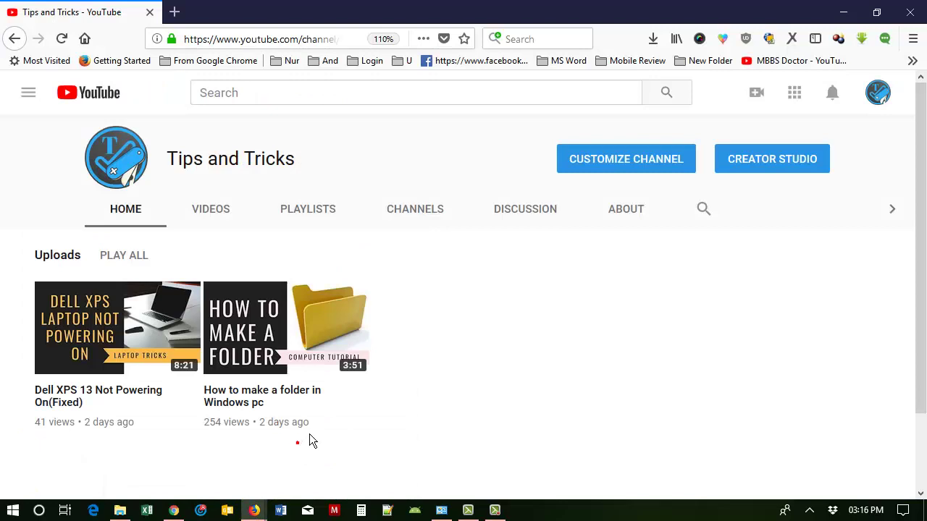
# In a new tab, search Google for 'youtube icon'.
pyautogui.click(174, 12)
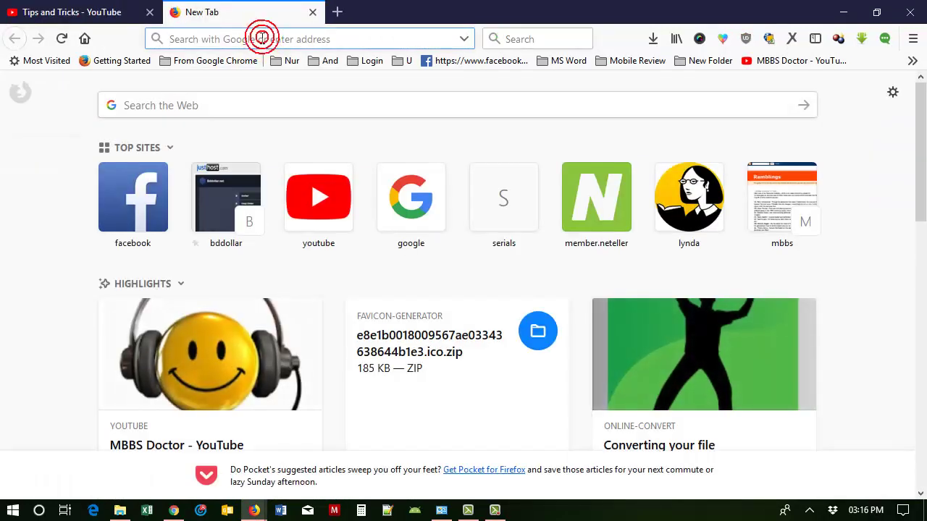
pyautogui.click(391, 206)
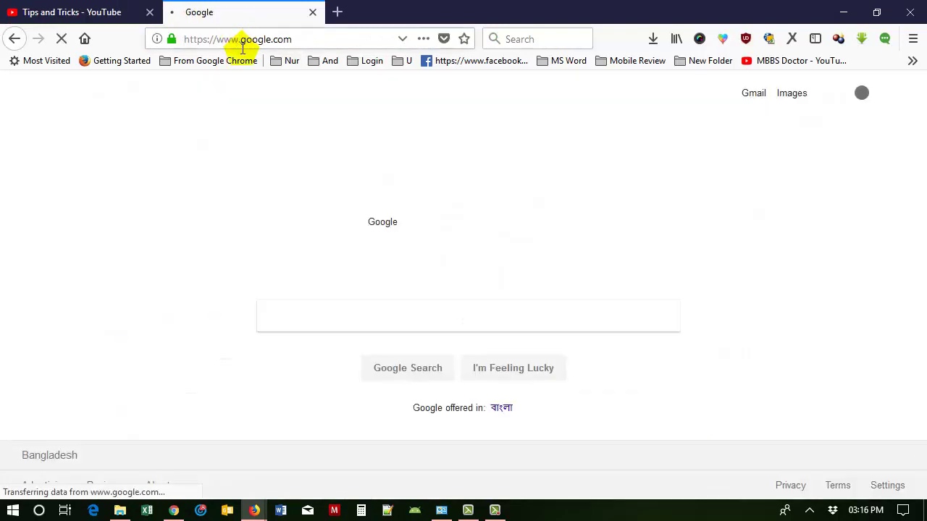
pyautogui.click(327, 318)
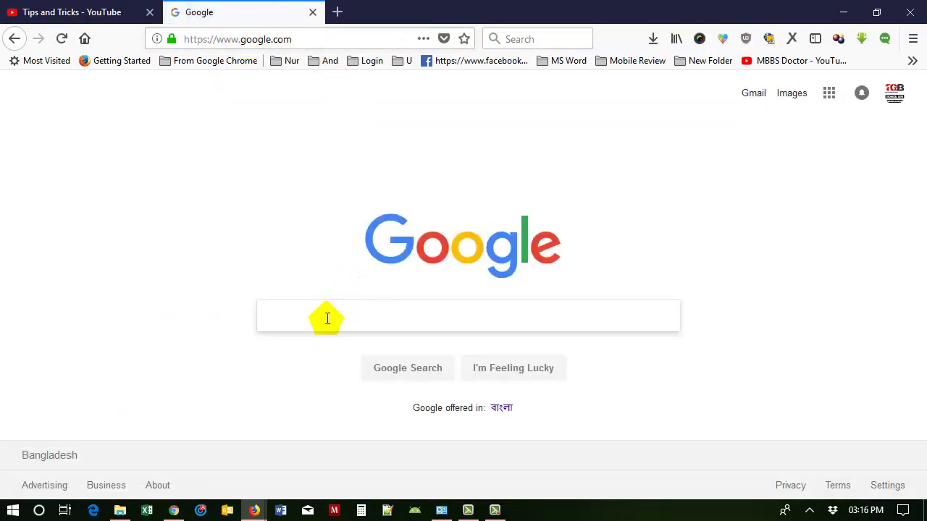
pyautogui.write('youtube icon')
pyautogui.press('Return')
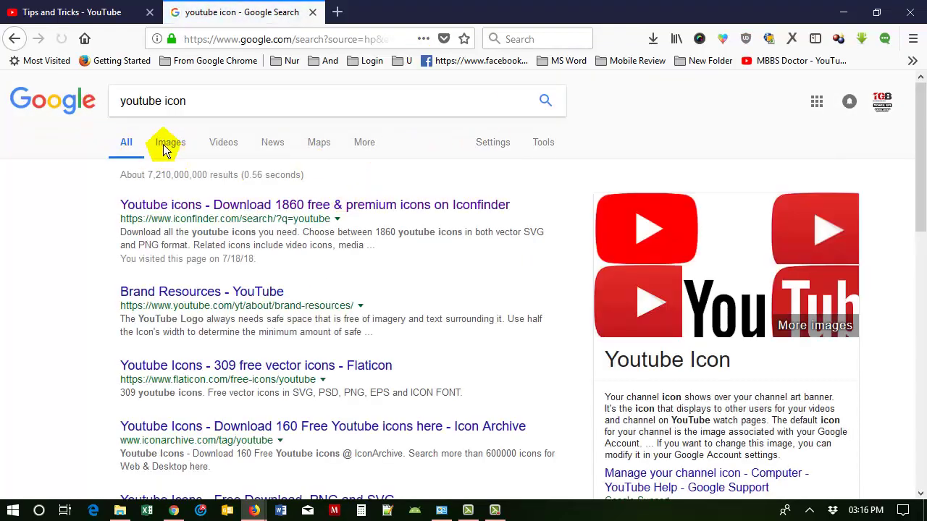
# Filter the image results to Icon size and preview the maroon YouTube icon.
pyautogui.click(170, 144)
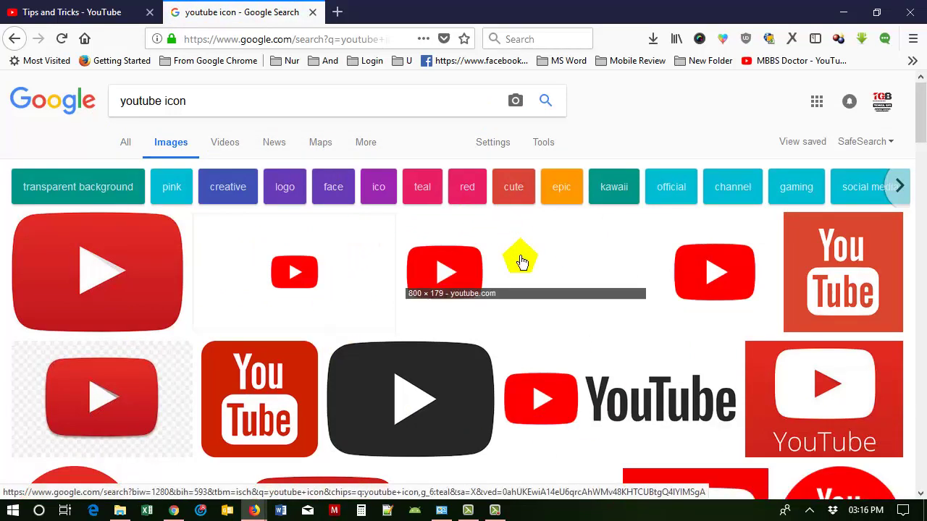
pyautogui.click(550, 145)
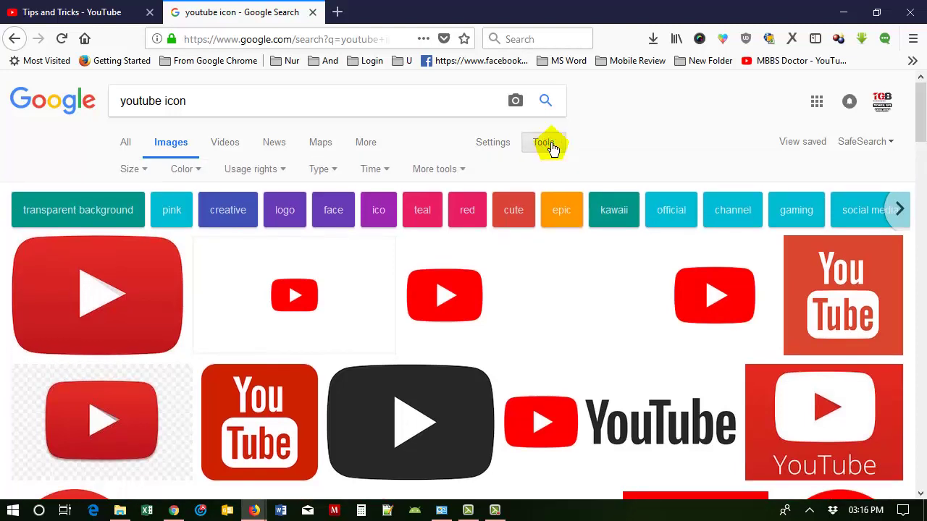
pyautogui.click(136, 171)
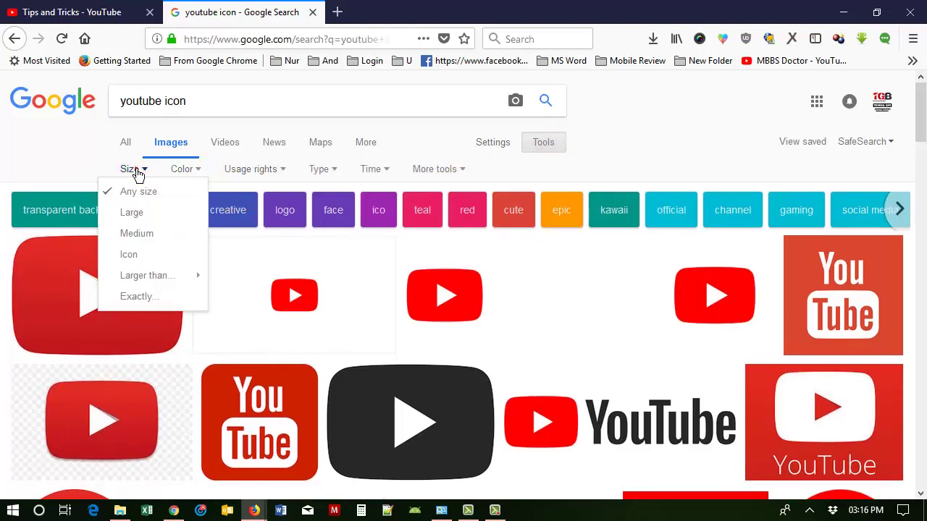
pyautogui.click(135, 256)
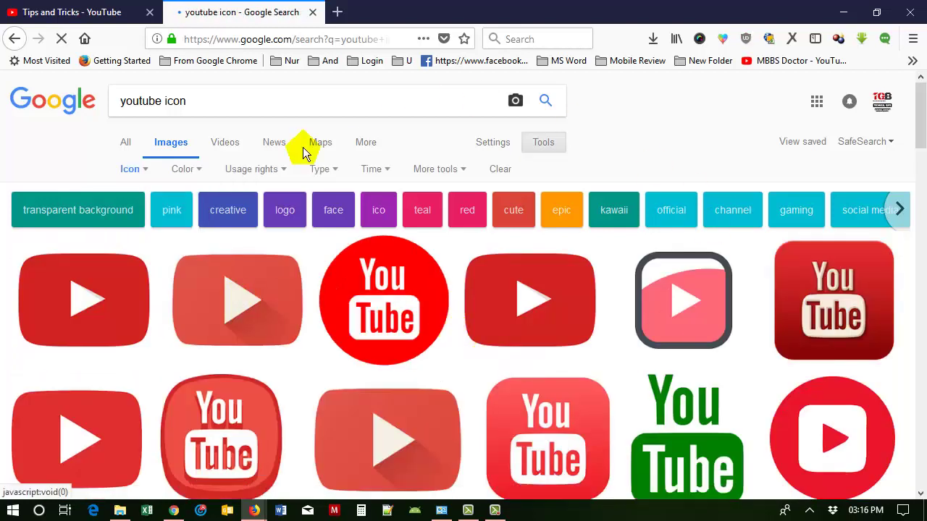
pyautogui.scroll(-3, 617, 306)
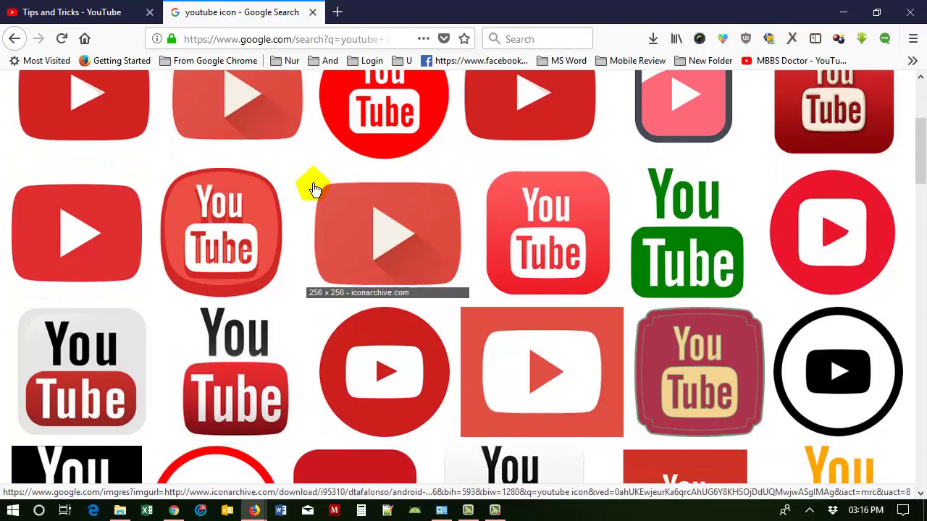
pyautogui.scroll(-2, 444, 180)
pyautogui.scroll(2, 446, 181)
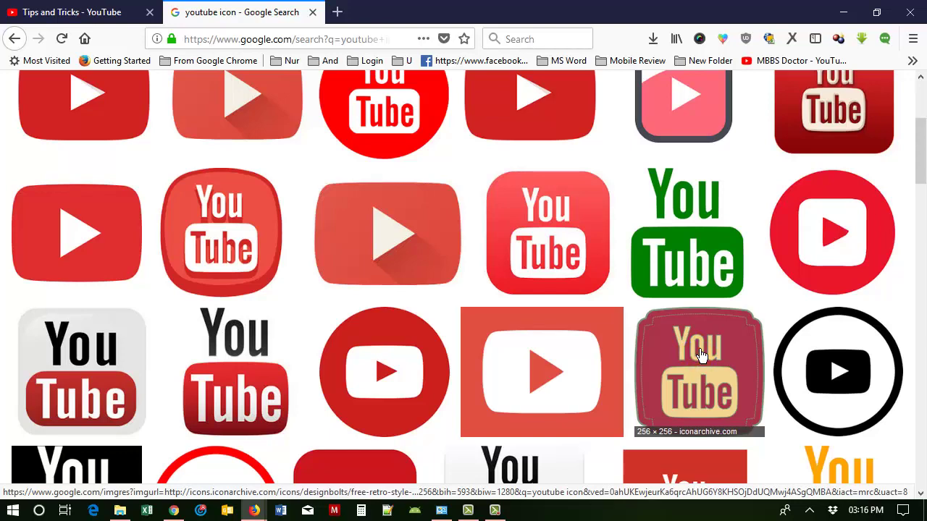
pyautogui.click(701, 354)
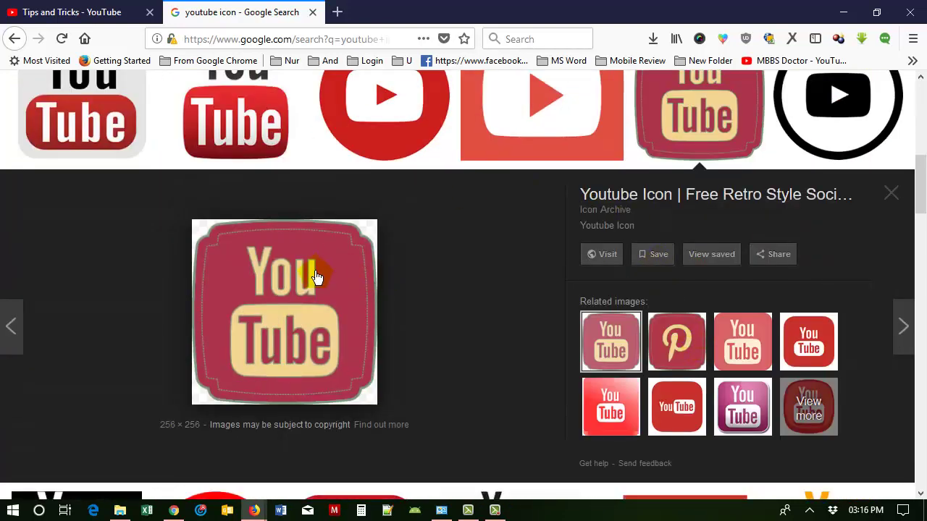
# Save the previewed maroon icon as 'Youtube-icon' into Documents > YouTube.
pyautogui.rightClick(279, 291)
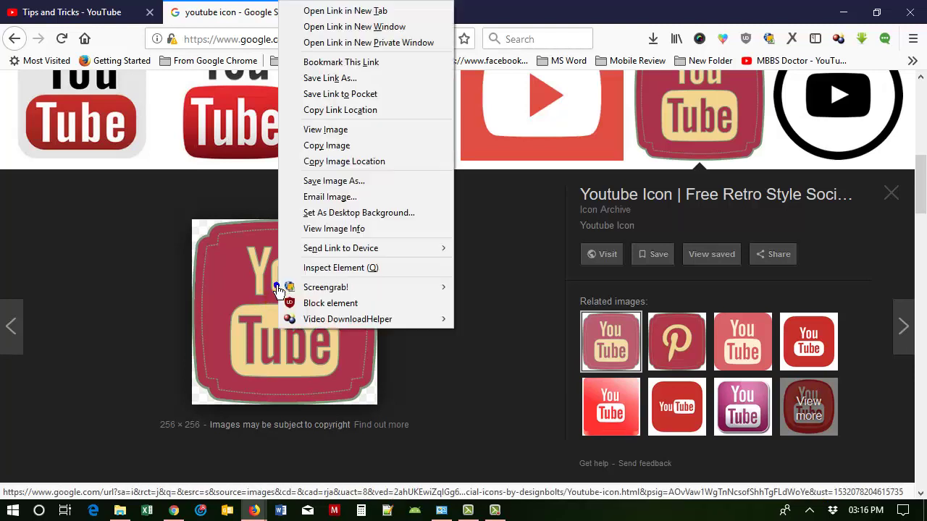
pyautogui.click(347, 181)
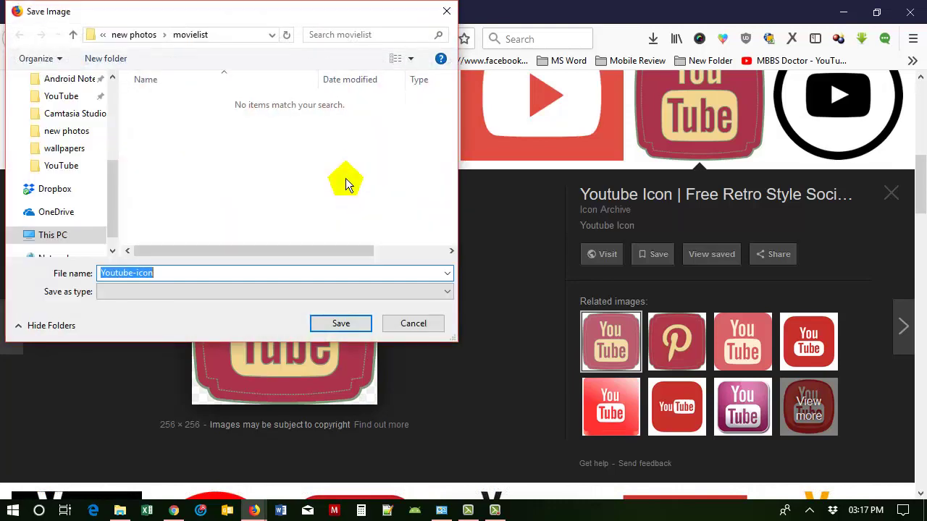
pyautogui.click(57, 168)
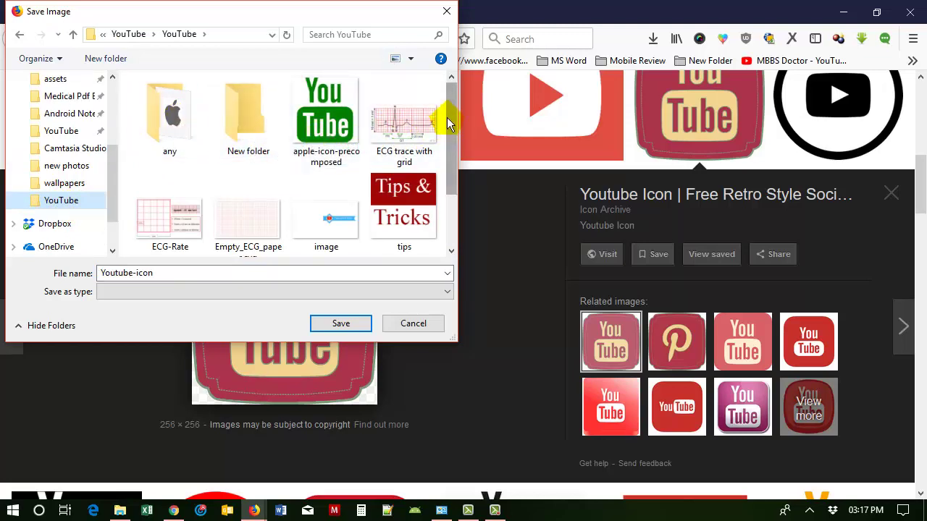
pyautogui.click(129, 35)
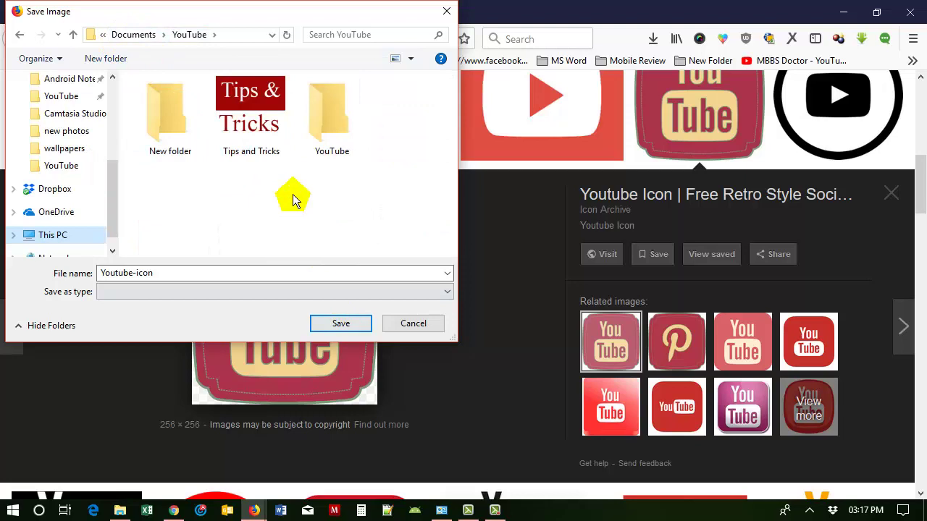
pyautogui.click(340, 324)
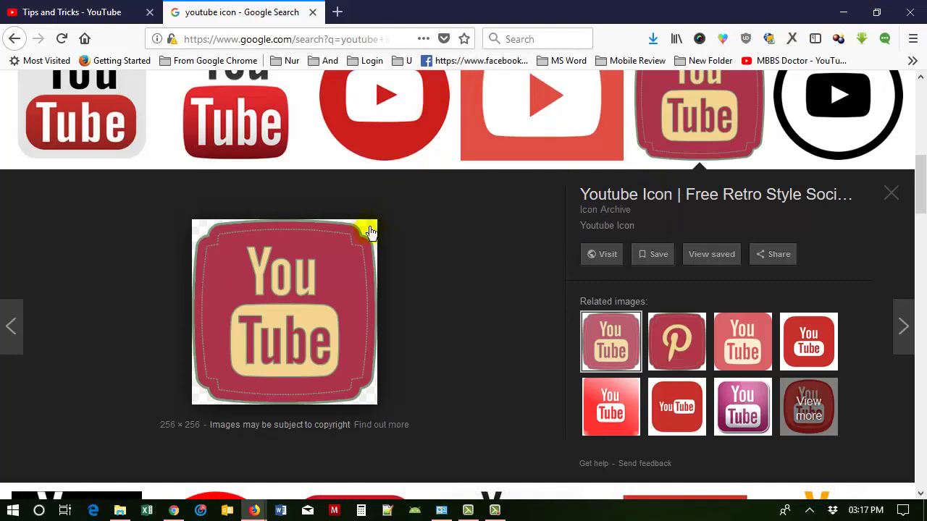
# Check Youtube-icon in the File Explorer YouTube folder, then return to the 'youtube icon' search.
pyautogui.moveTo(120, 510)
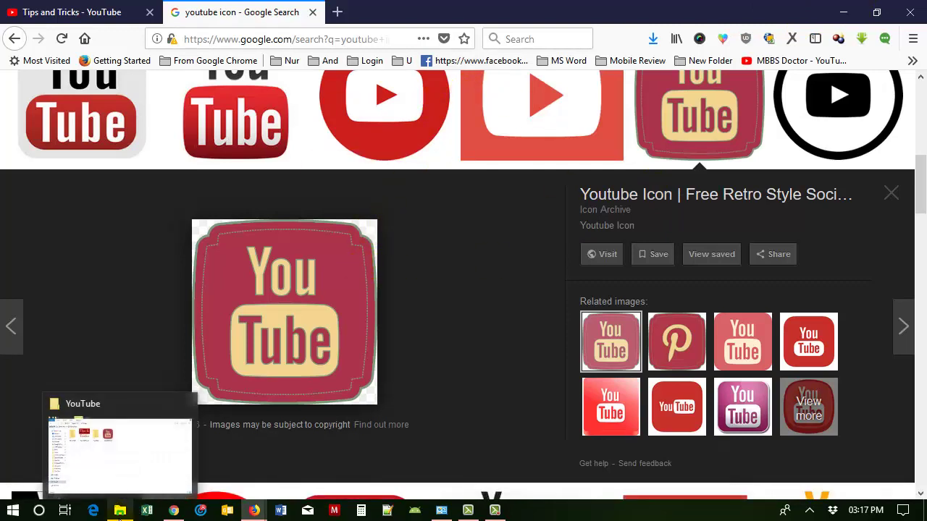
pyautogui.click(136, 462)
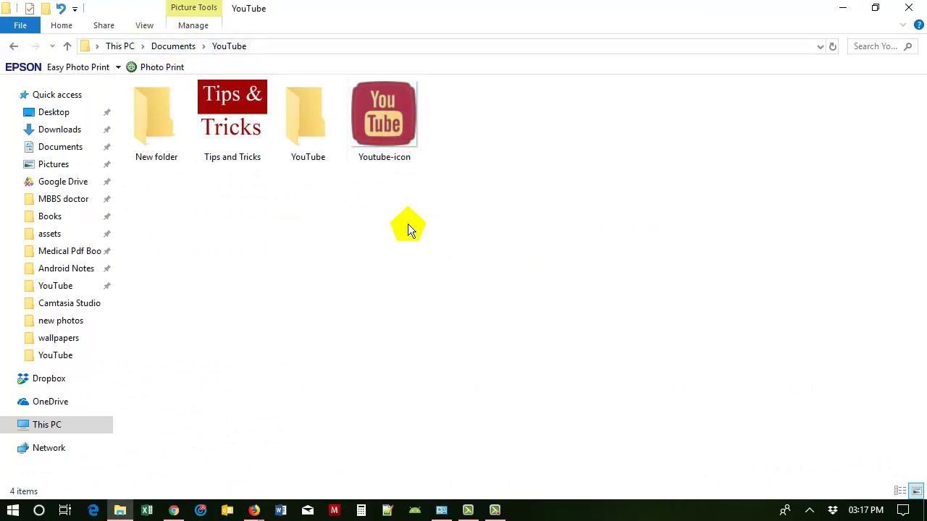
pyautogui.moveTo(255, 507)
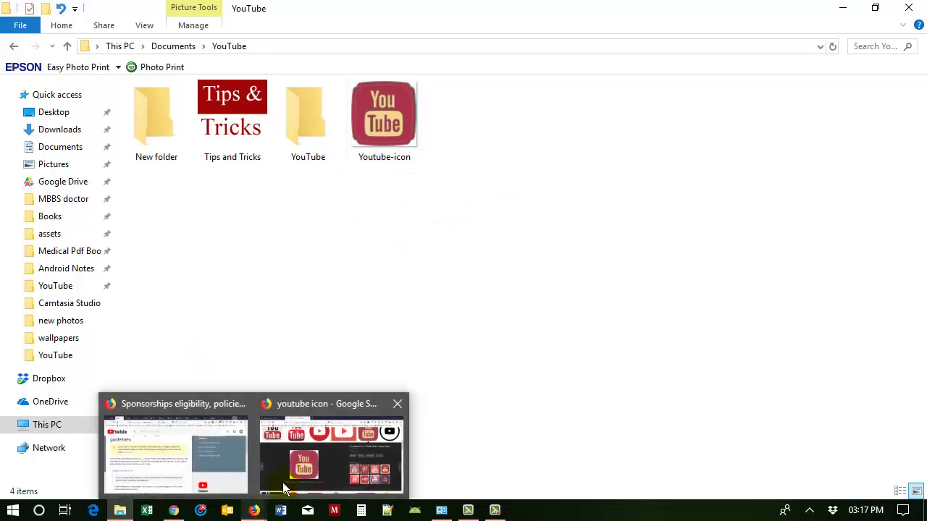
pyautogui.click(315, 464)
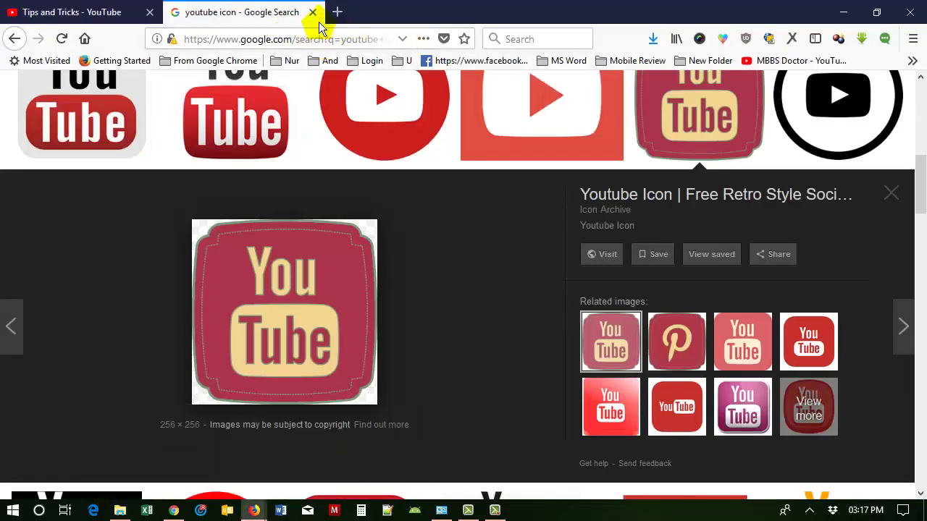
# Search google.com for 'image to icon' and pick the online-convert ICO conversion result.
pyautogui.click(277, 39)
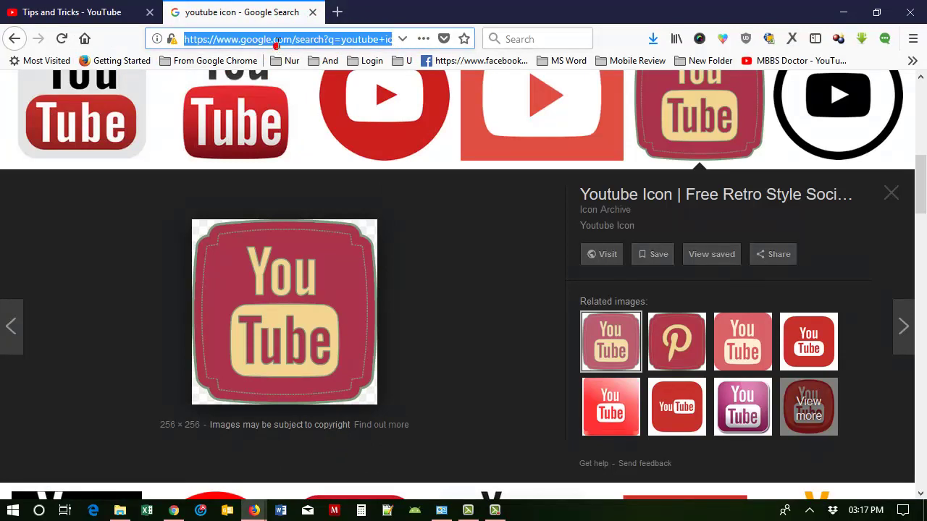
pyautogui.write('google.com/')
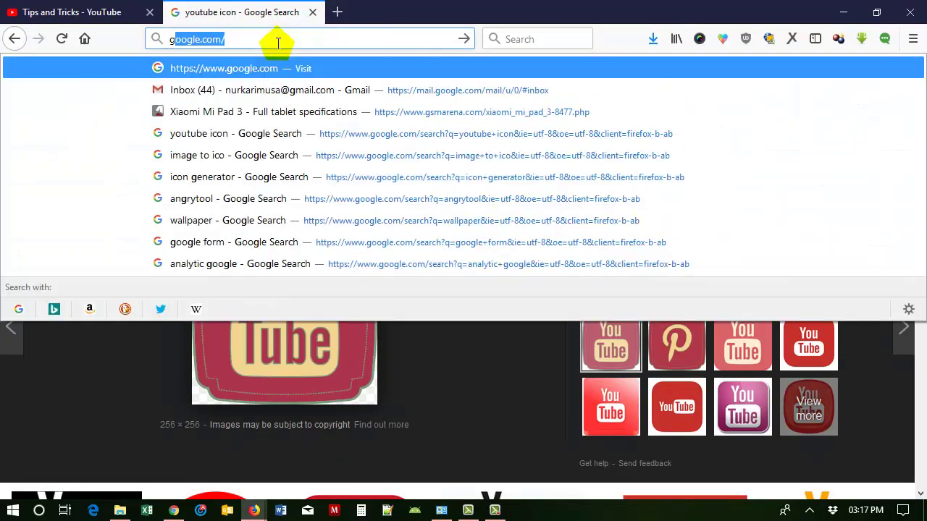
pyautogui.click(244, 68)
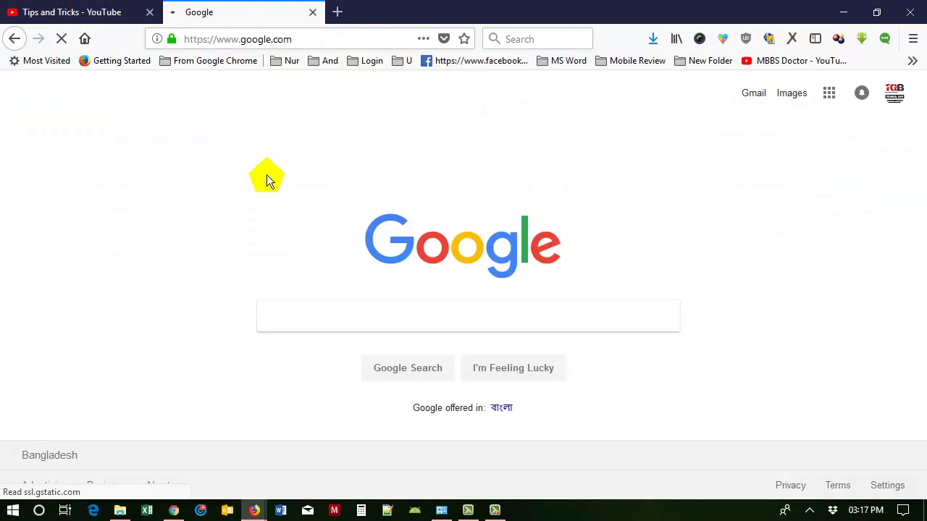
pyautogui.click(311, 316)
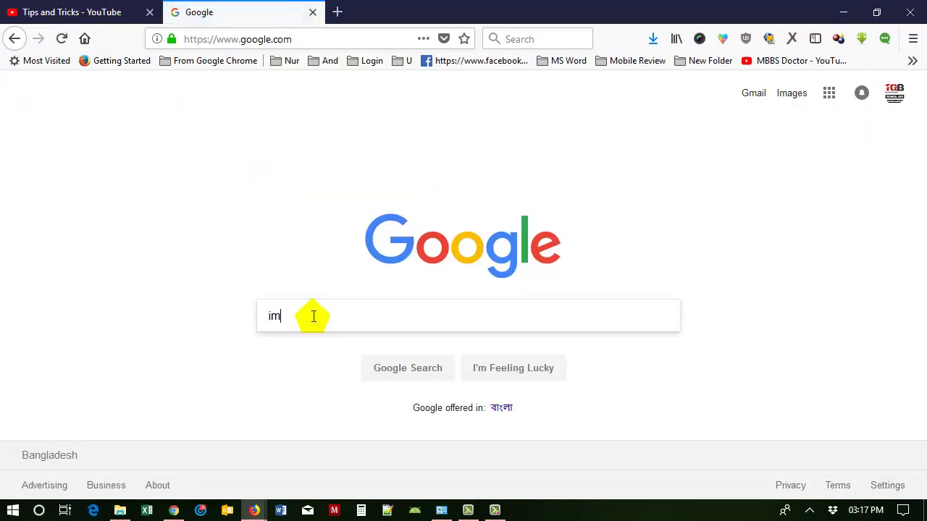
pyautogui.write('image to icon')
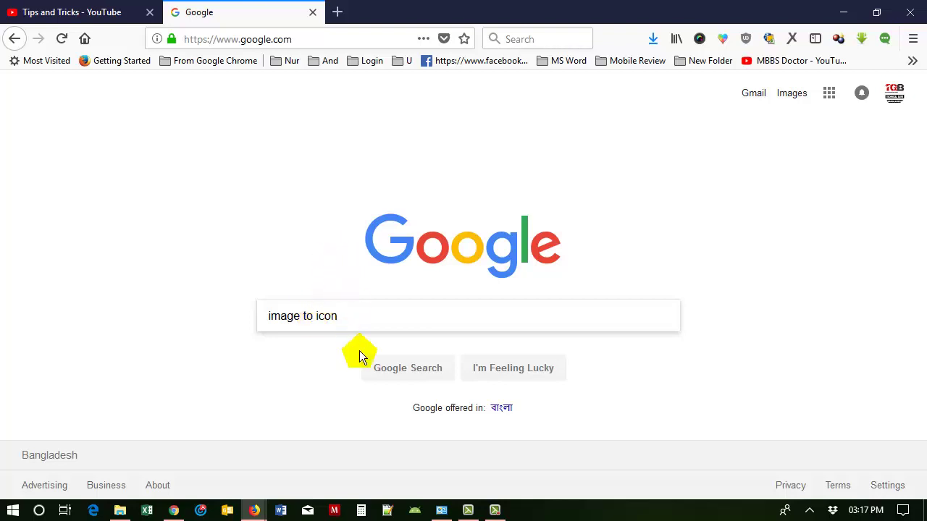
pyautogui.click(395, 370)
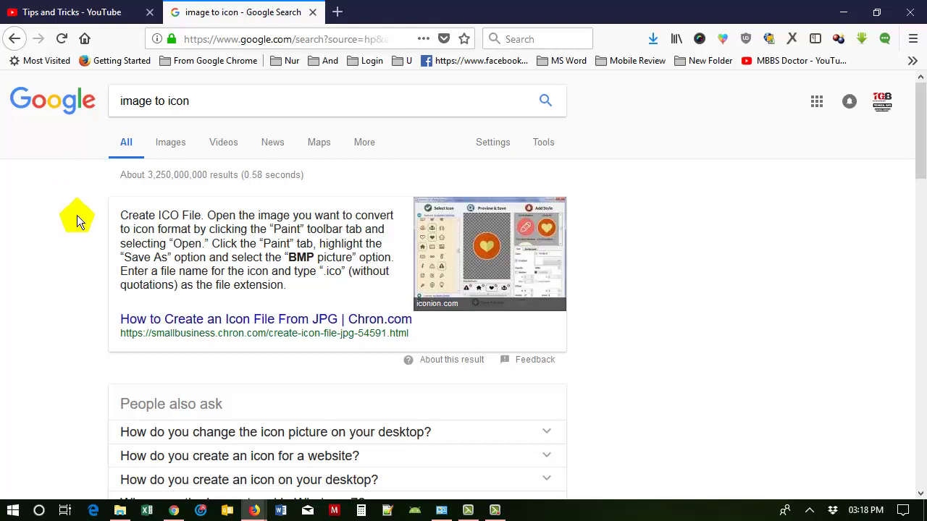
pyautogui.scroll(-5, 75, 210)
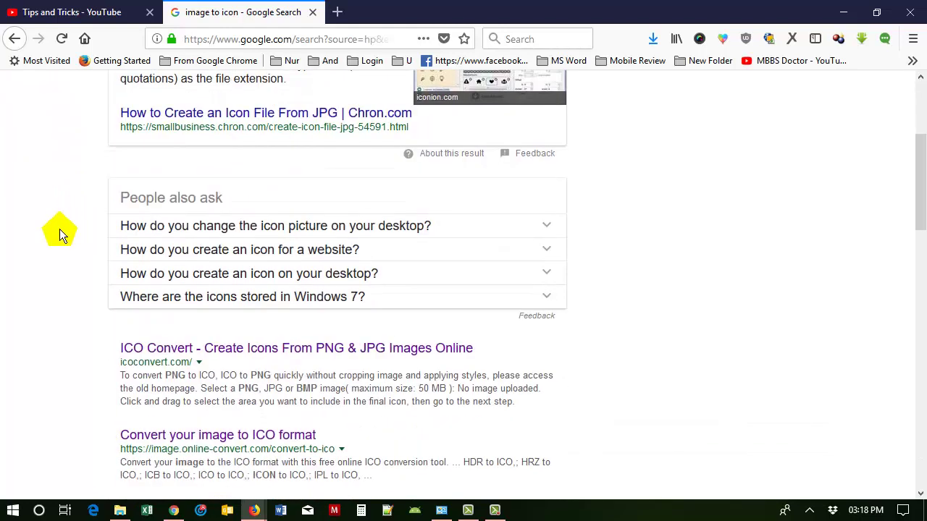
pyautogui.scroll(-3, 60, 230)
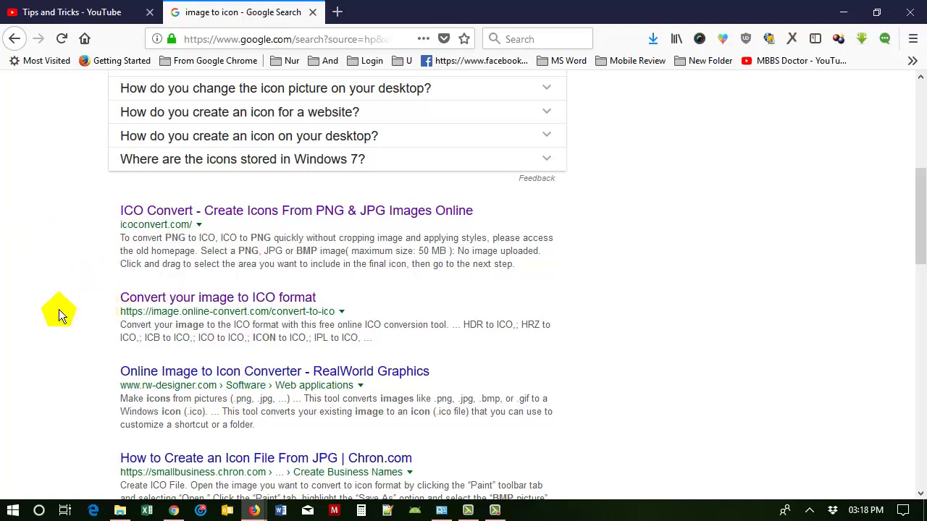
pyautogui.click(124, 298)
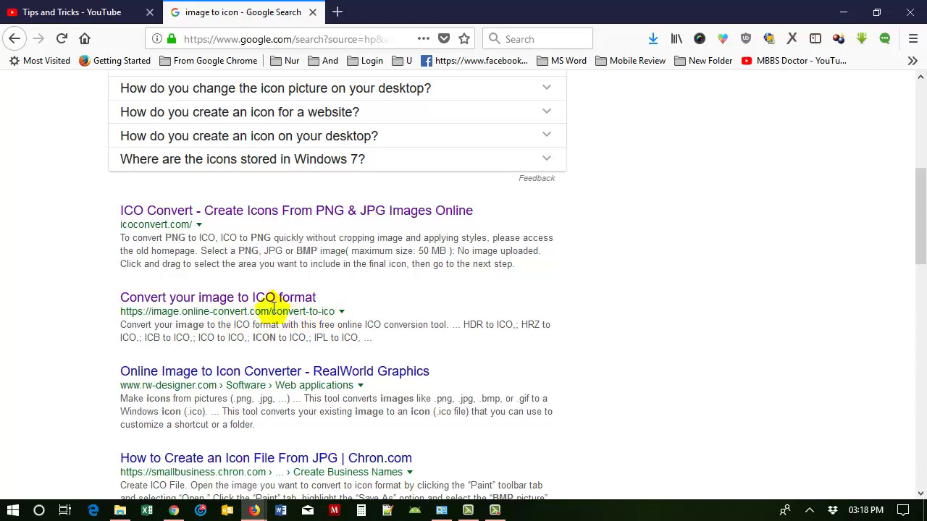
# Open Online-Convert's 'Convert your image to ICO format' page and scroll to the upload area.
pyautogui.click(228, 298)
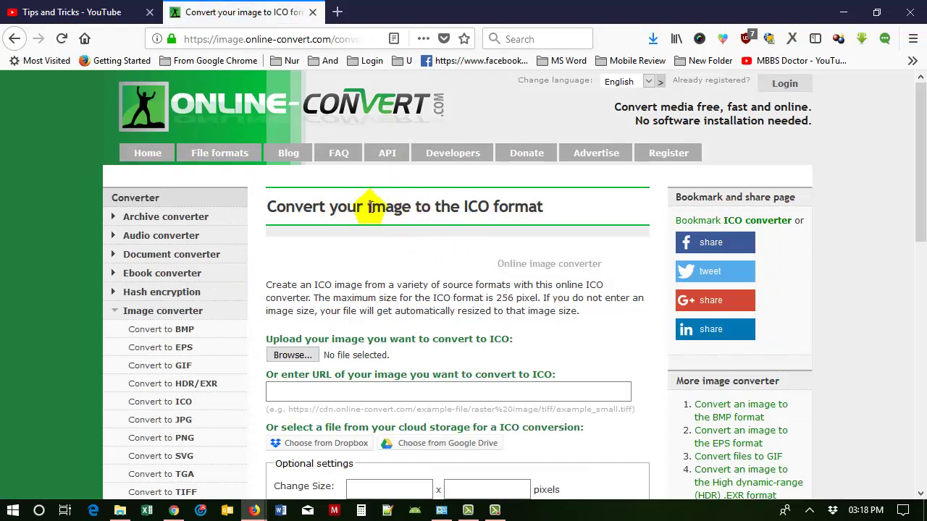
pyautogui.scroll(-2, 463, 249)
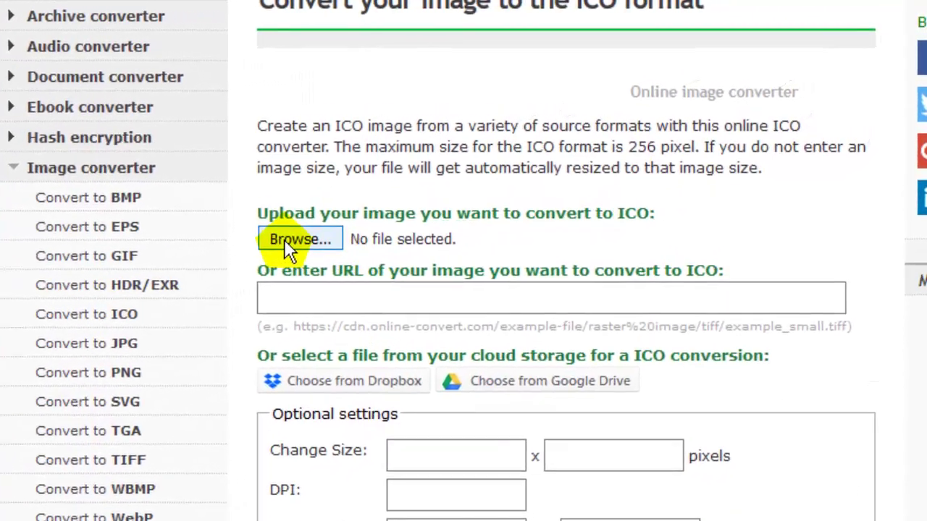
# Upload Youtube-icon.png from Documents > YouTube and start the ICO conversion.
pyautogui.click(347, 216)
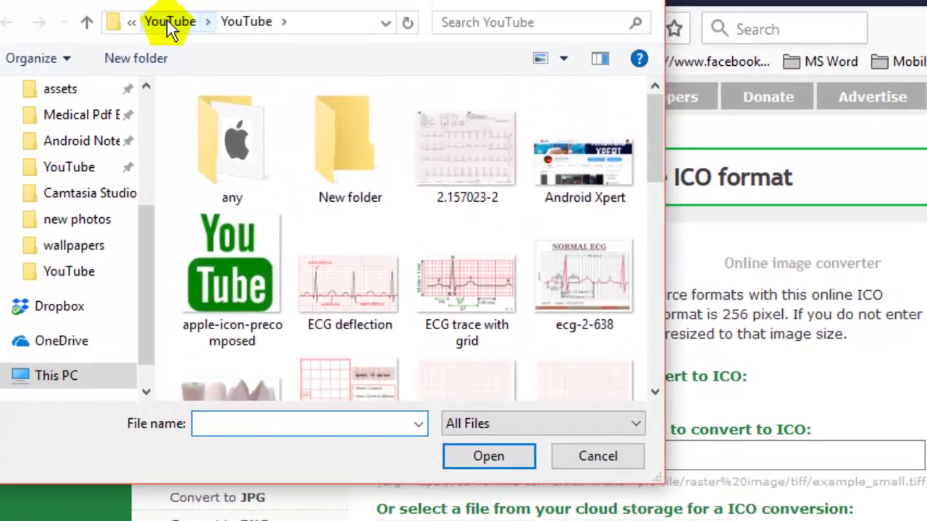
pyautogui.click(168, 22)
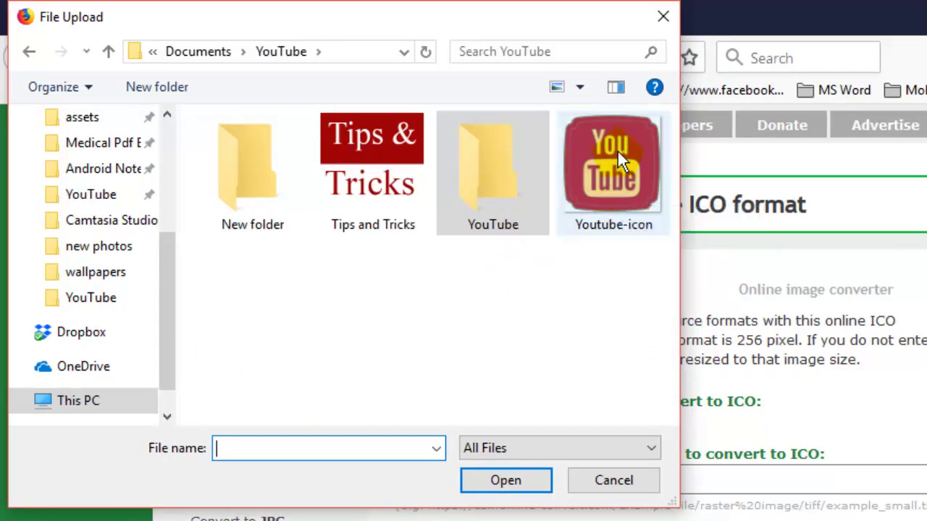
pyautogui.click(620, 176)
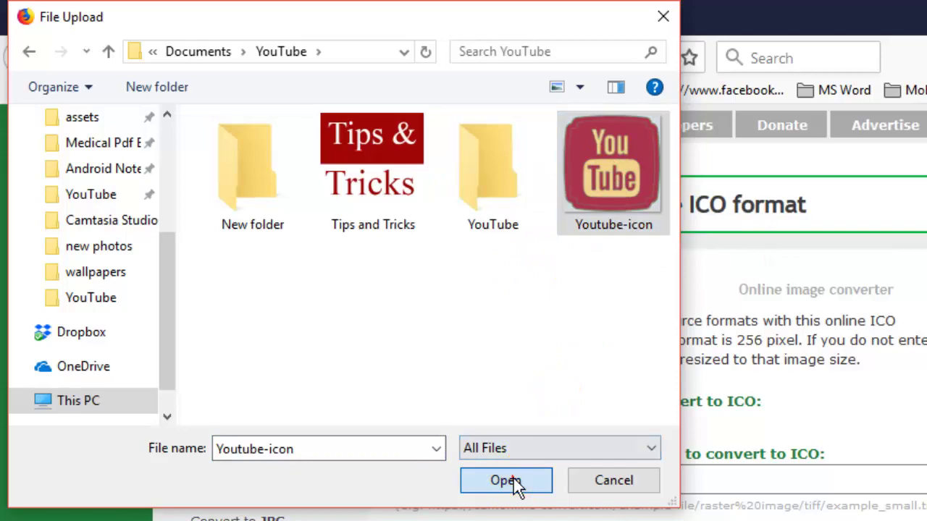
pyautogui.click(513, 481)
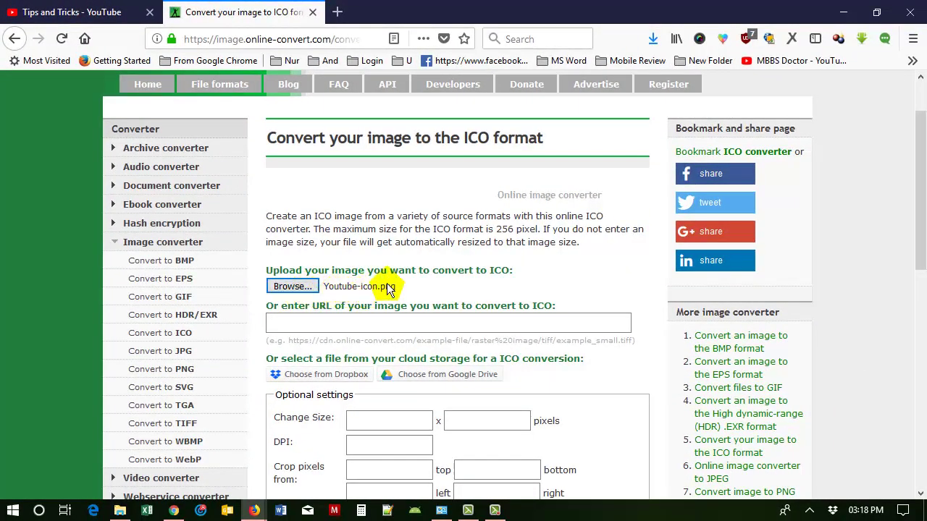
pyautogui.scroll(-3, 387, 286)
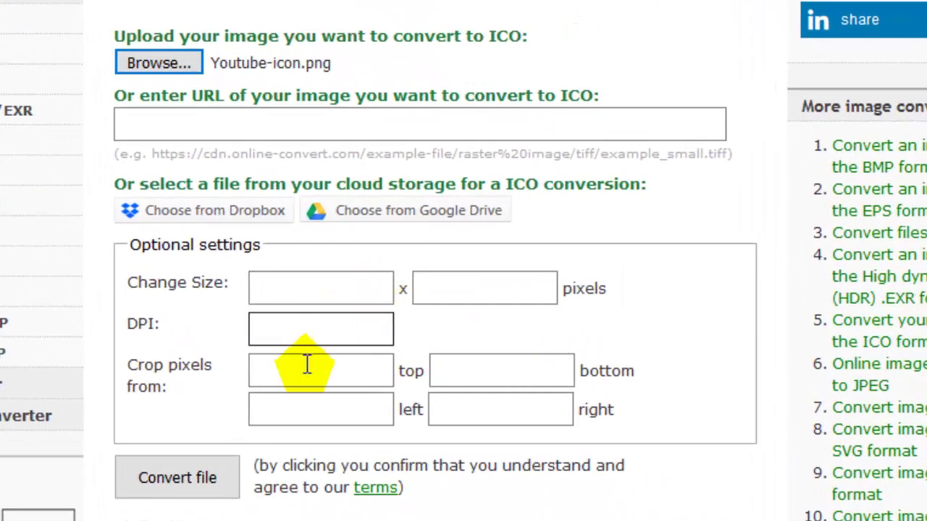
pyautogui.click(253, 327)
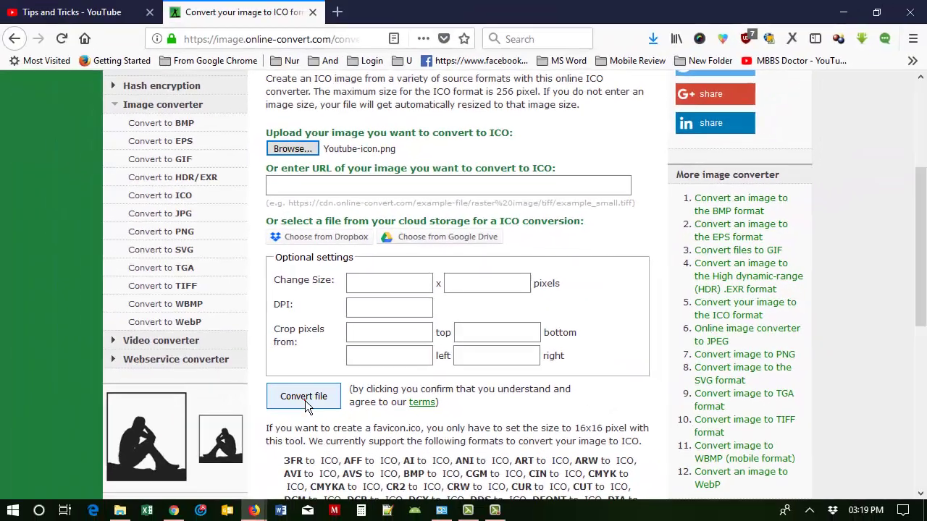
pyautogui.click(179, 484)
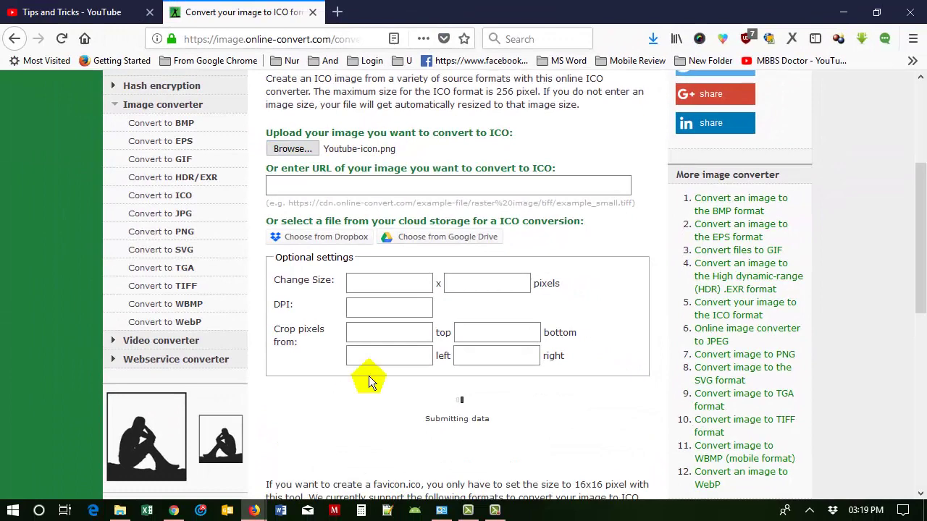
# Download the converted Youtube-icon.ico and open its folder from the downloads list.
pyautogui.scroll(-1, 409, 361)
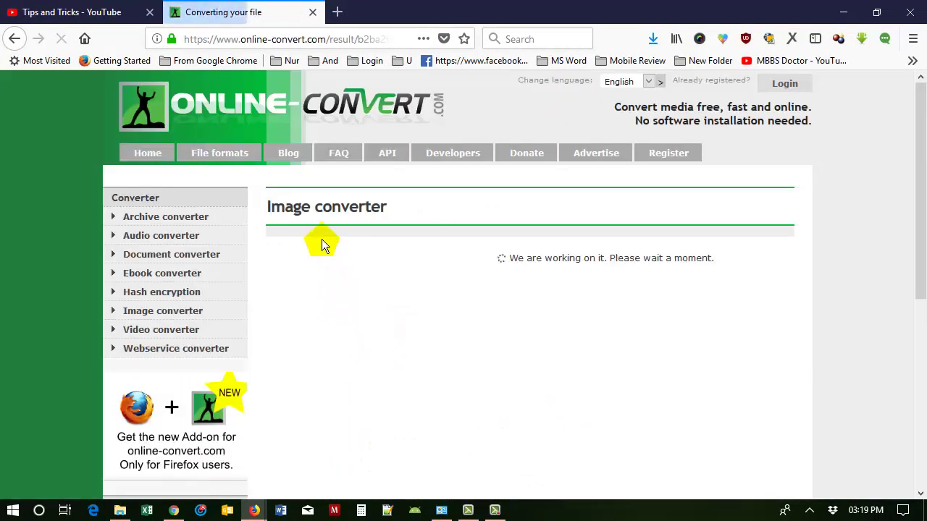
pyautogui.scroll(-1, 443, 282)
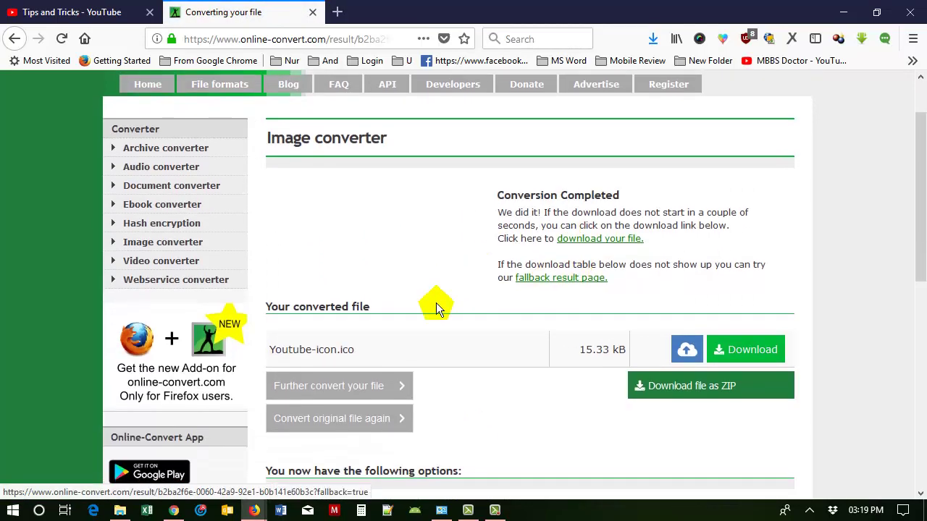
pyautogui.scroll(-1, 512, 283)
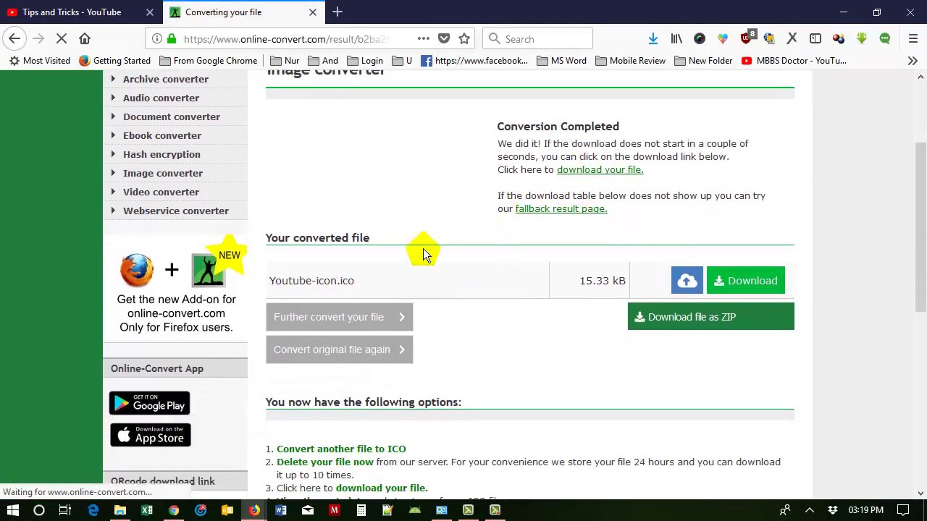
pyautogui.scroll(-1, 507, 266)
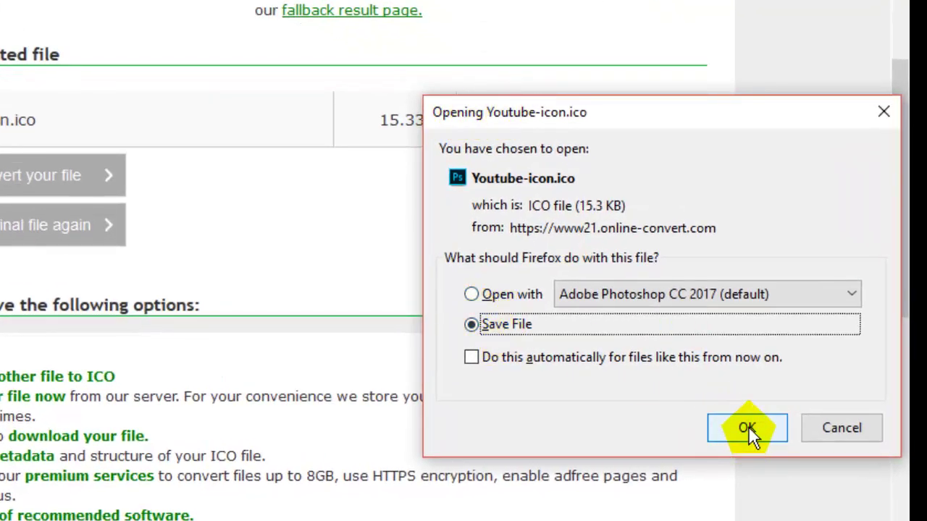
pyautogui.click(748, 426)
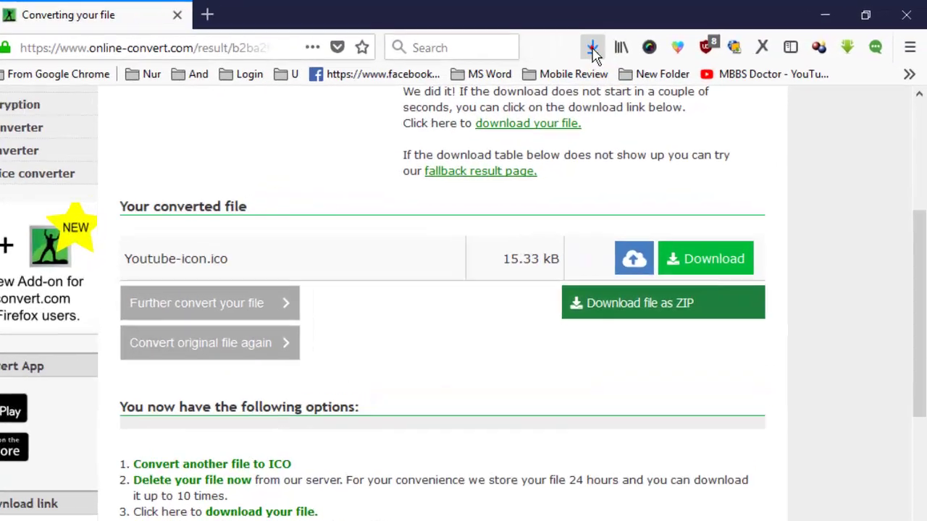
pyautogui.click(651, 42)
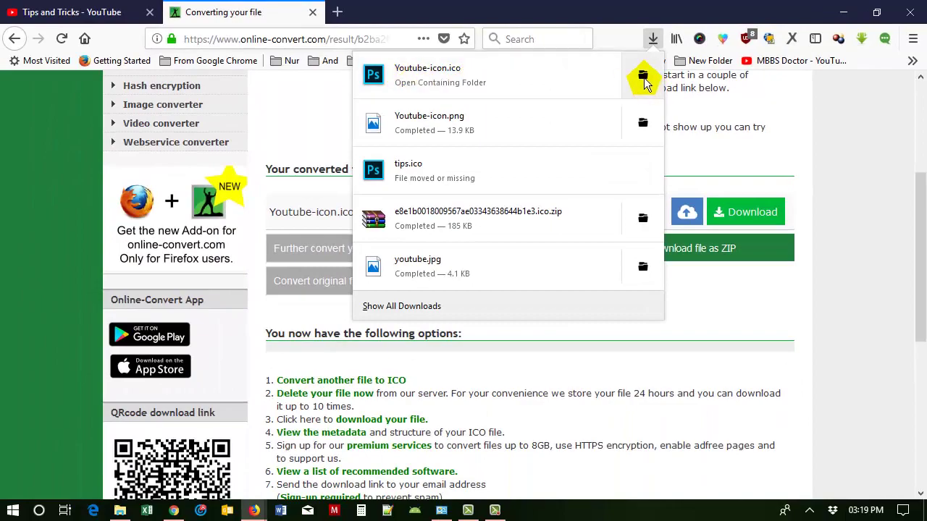
pyautogui.click(643, 78)
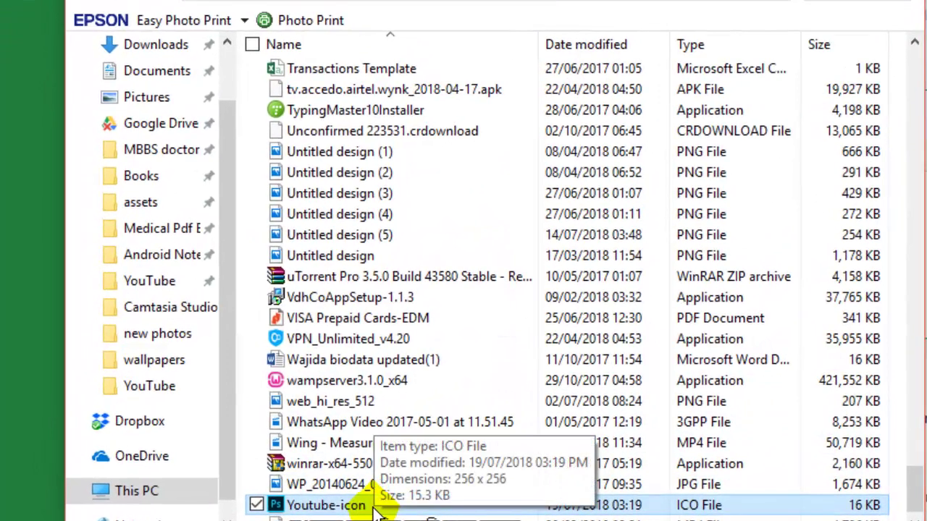
# Cut Youtube-icon.ico from Downloads and paste it into Documents > YouTube.
pyautogui.rightClick(373, 505)
pyautogui.click(219, 352)
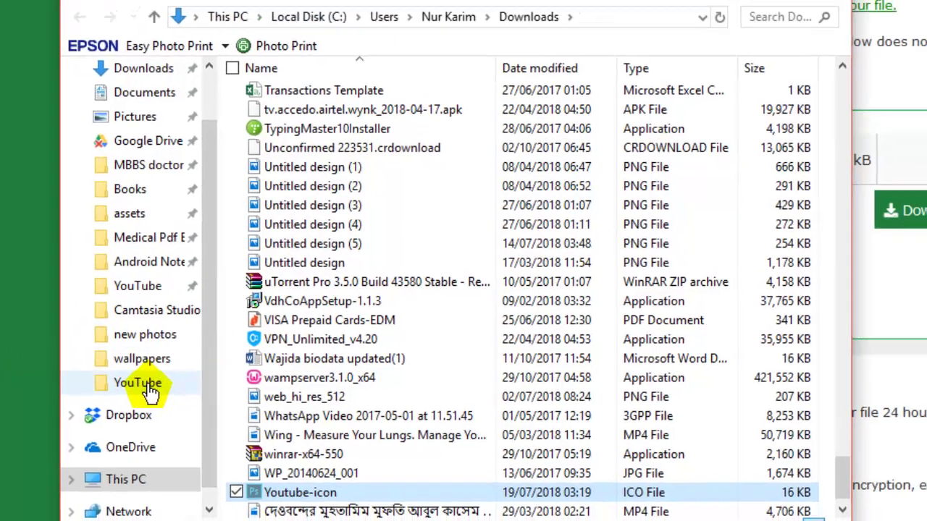
pyautogui.click(161, 388)
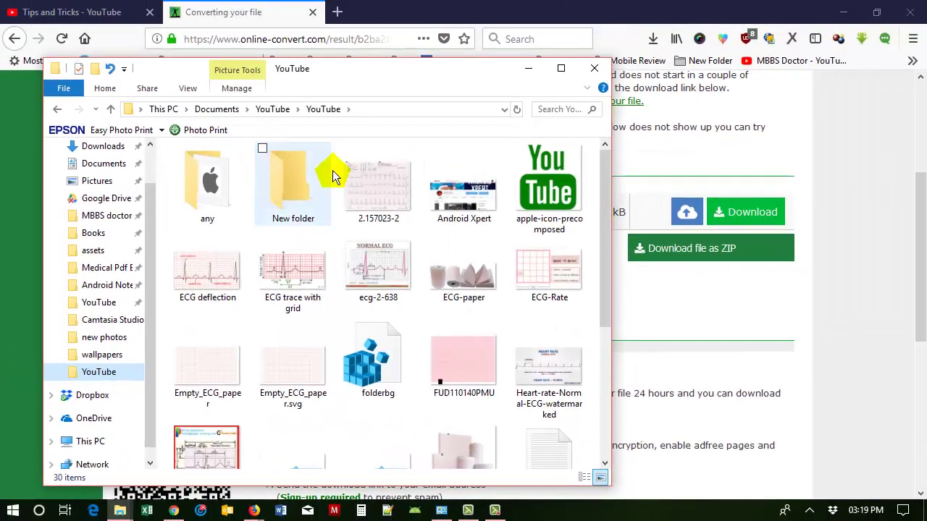
pyautogui.click(273, 108)
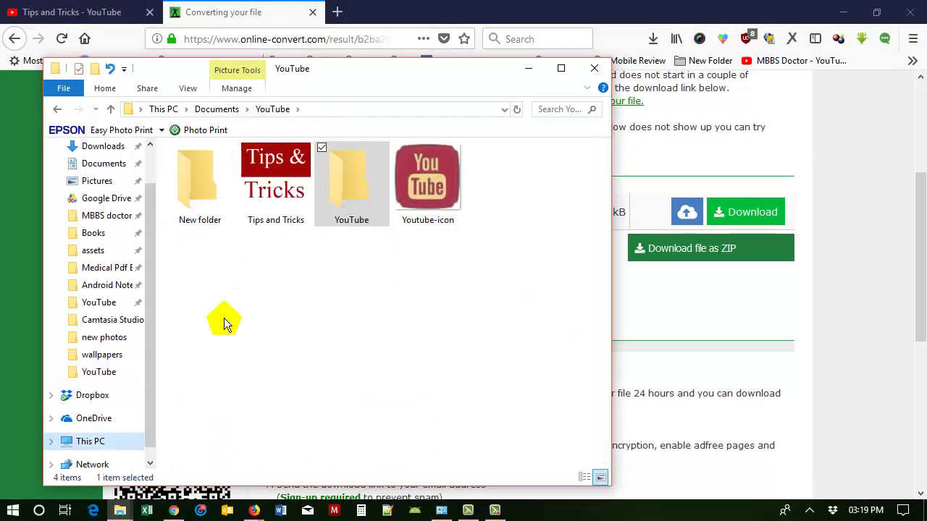
pyautogui.click(404, 290)
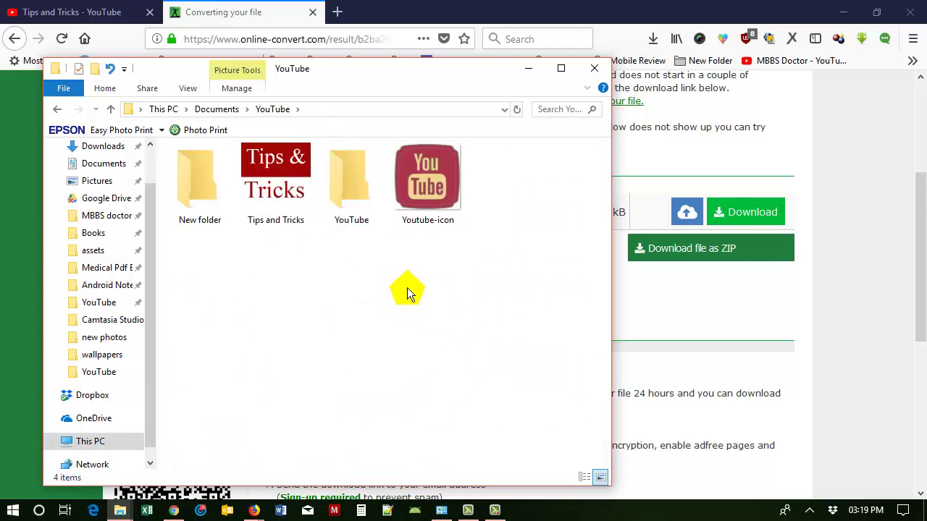
pyautogui.rightClick(363, 289)
pyautogui.click(265, 153)
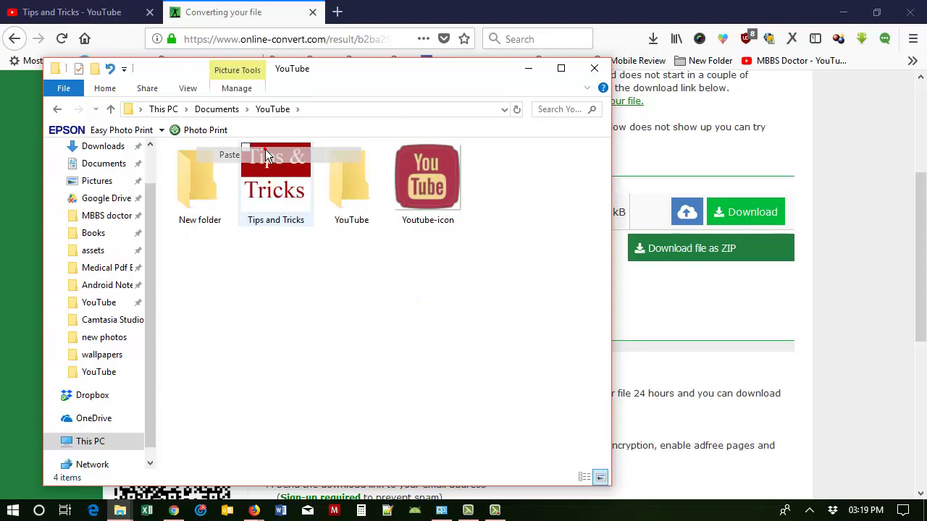
pyautogui.click(262, 246)
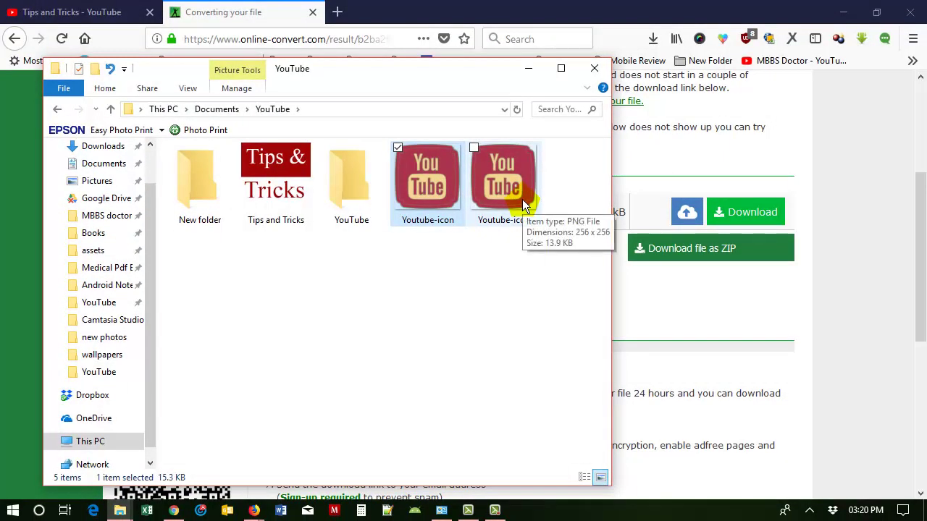
# Permanently delete the Youtube-icon PNG copy with Shift+Delete.
pyautogui.click(512, 187)
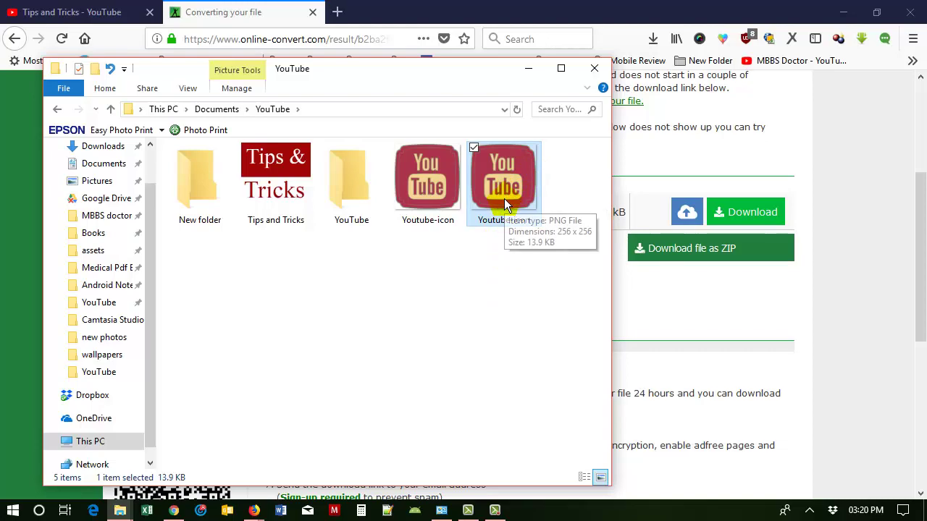
pyautogui.hotkey('shift', 'Delete')
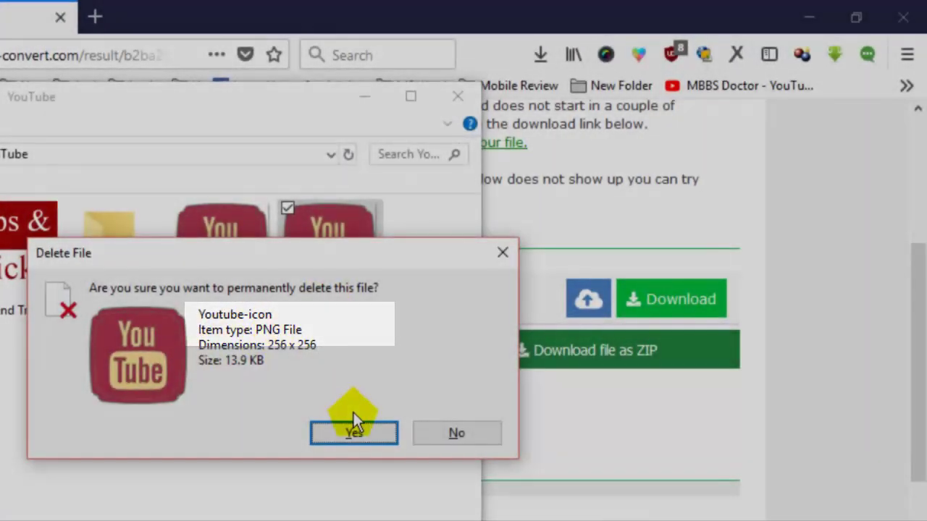
pyautogui.click(406, 395)
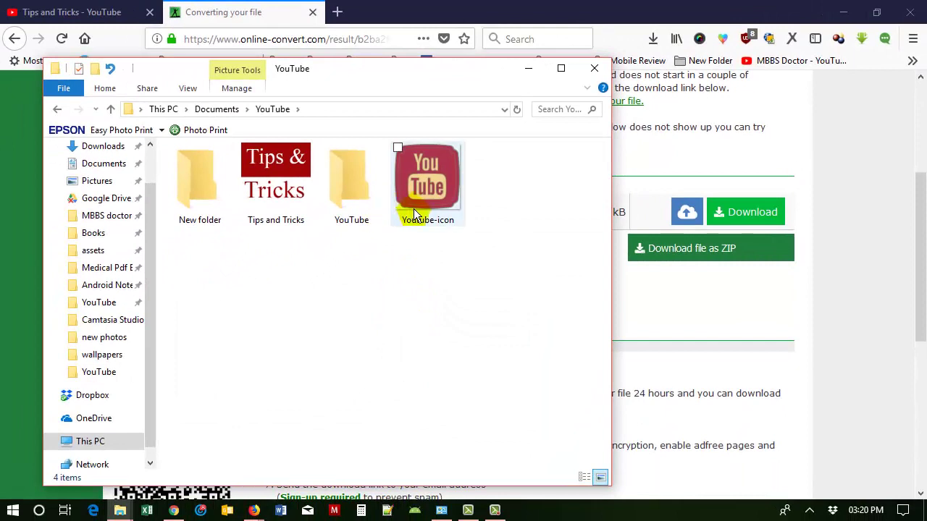
# Open the Change Icon dialog from the YouTube folder's Properties > Customize settings.
pyautogui.doubleClick(355, 187)
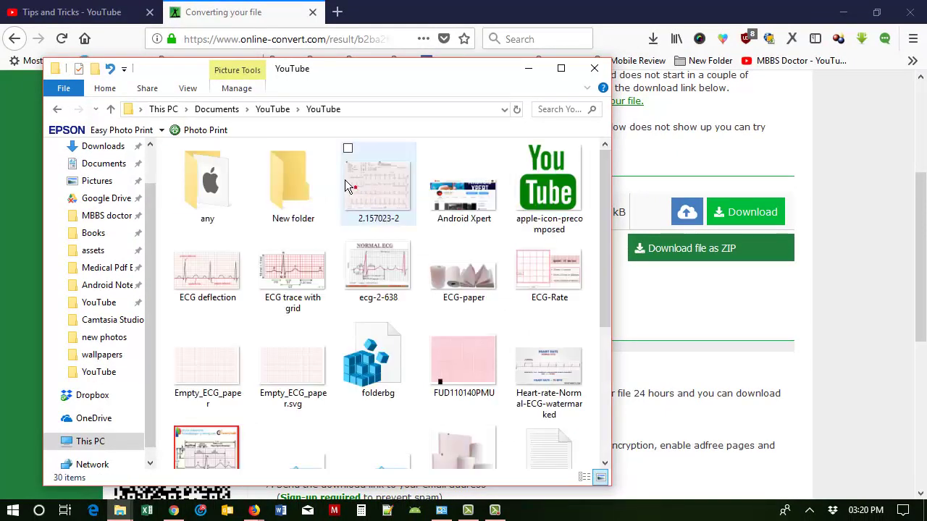
pyautogui.click(274, 108)
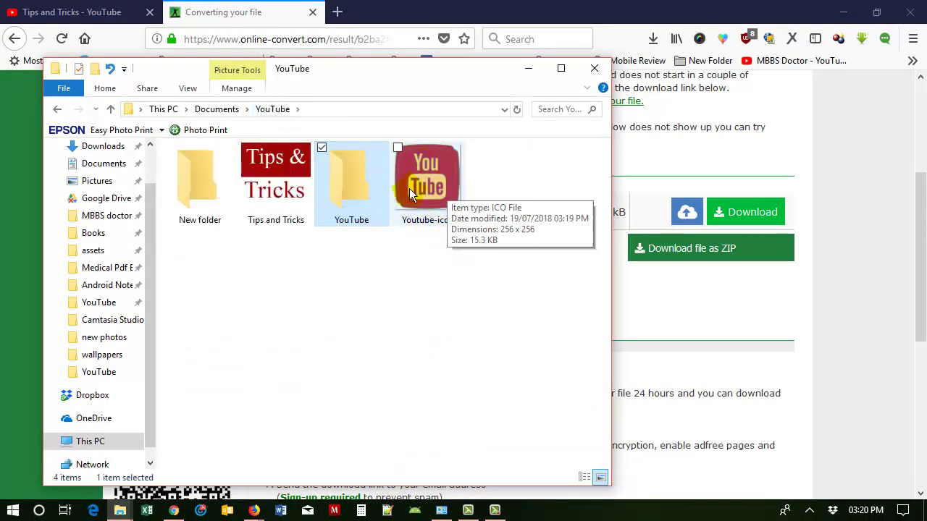
pyautogui.doubleClick(350, 190)
pyautogui.rightClick(349, 190)
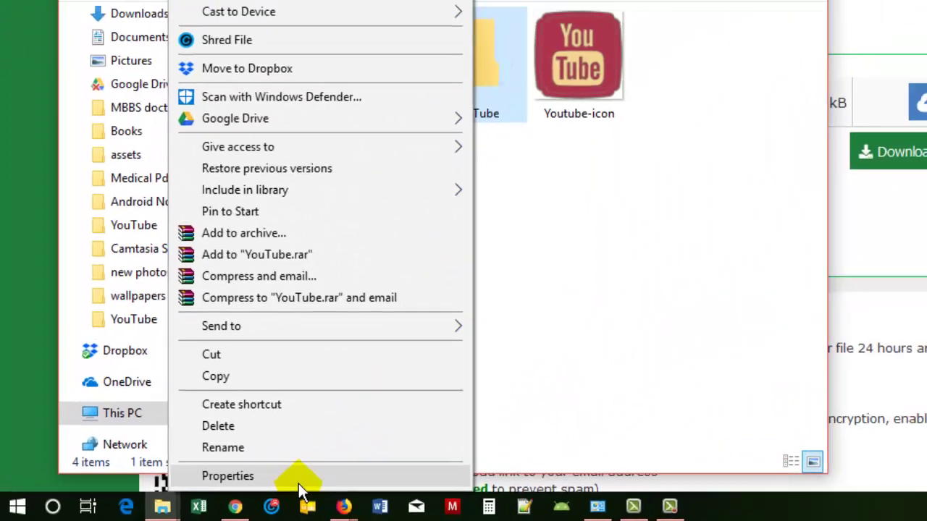
pyautogui.click(397, 470)
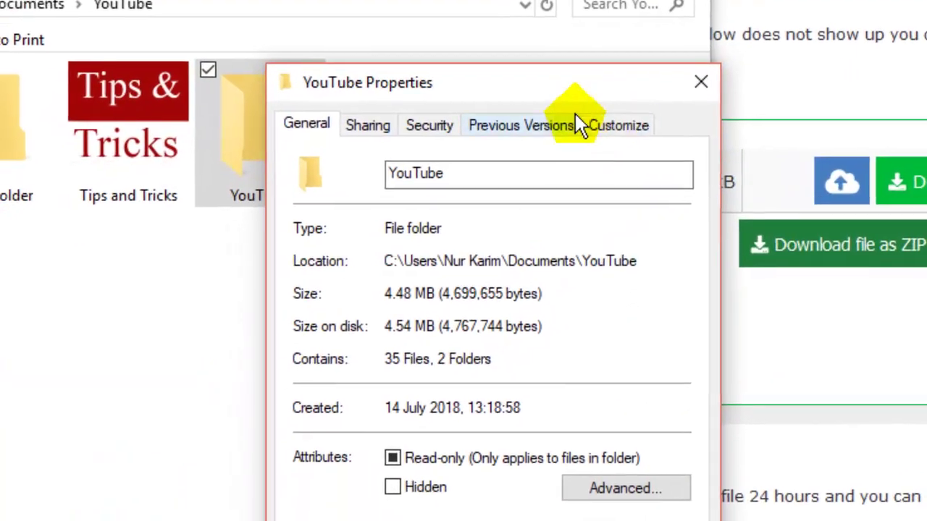
pyautogui.click(563, 180)
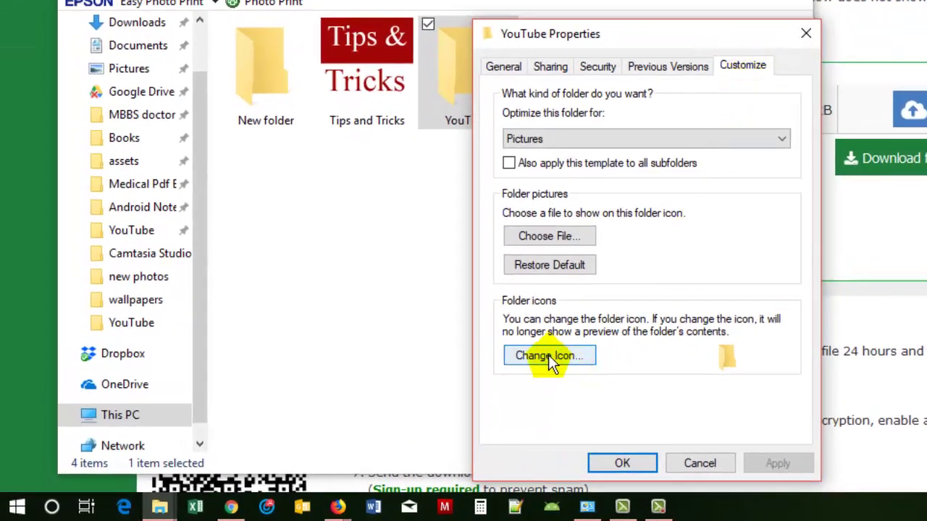
pyautogui.click(559, 356)
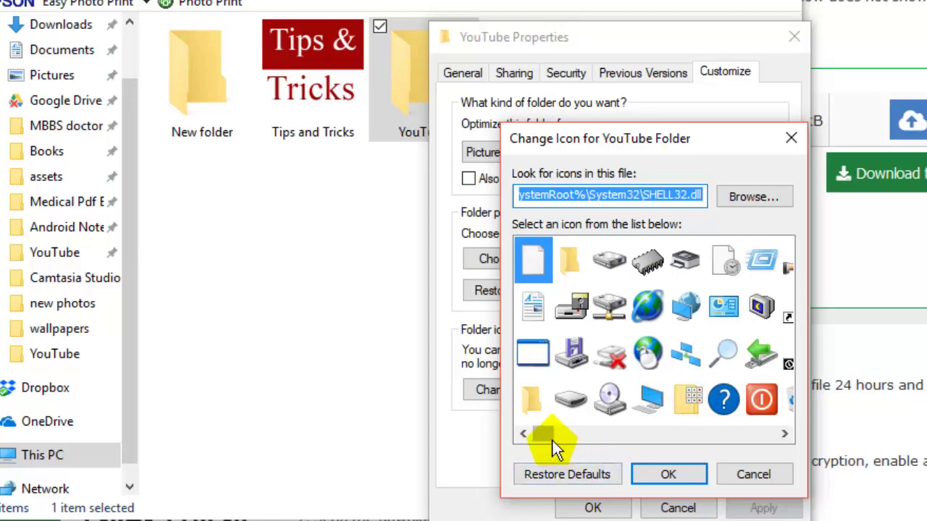
pyautogui.moveTo(552, 441); pyautogui.dragTo(520, 433)
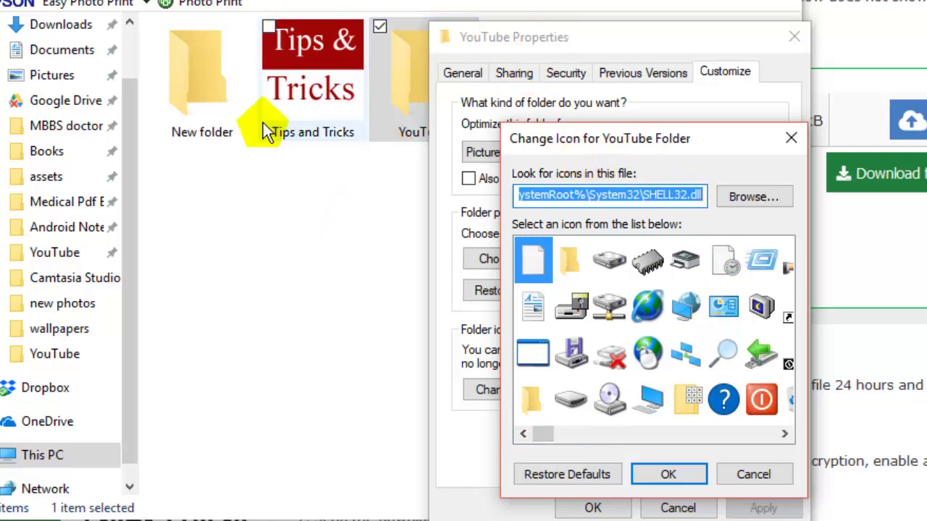
# Choose Youtube-icon.ico from Documents\YouTube as the folder icon and apply it.
pyautogui.click(753, 197)
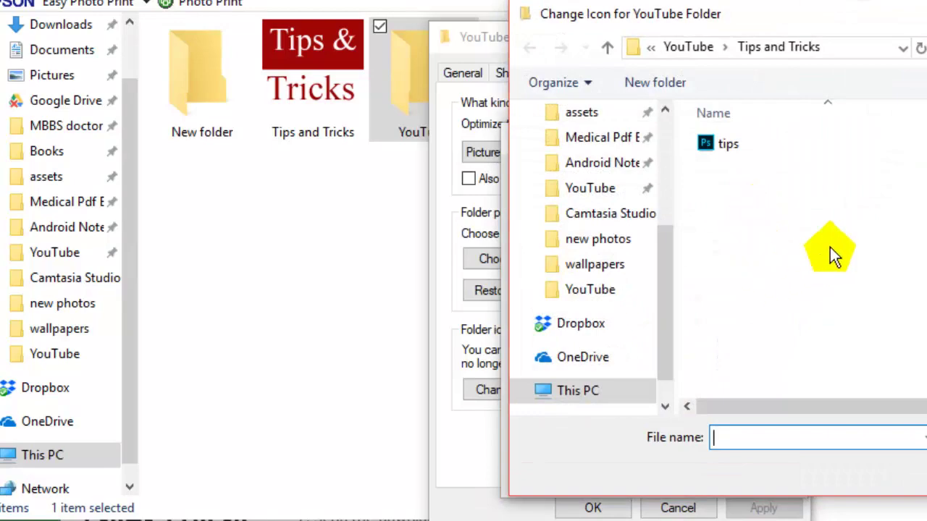
pyautogui.click(692, 46)
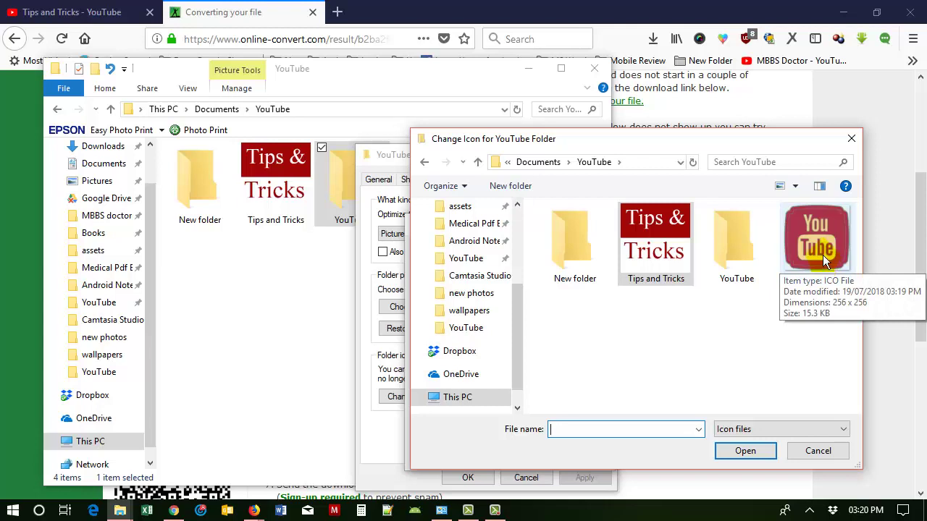
pyautogui.doubleClick(820, 247)
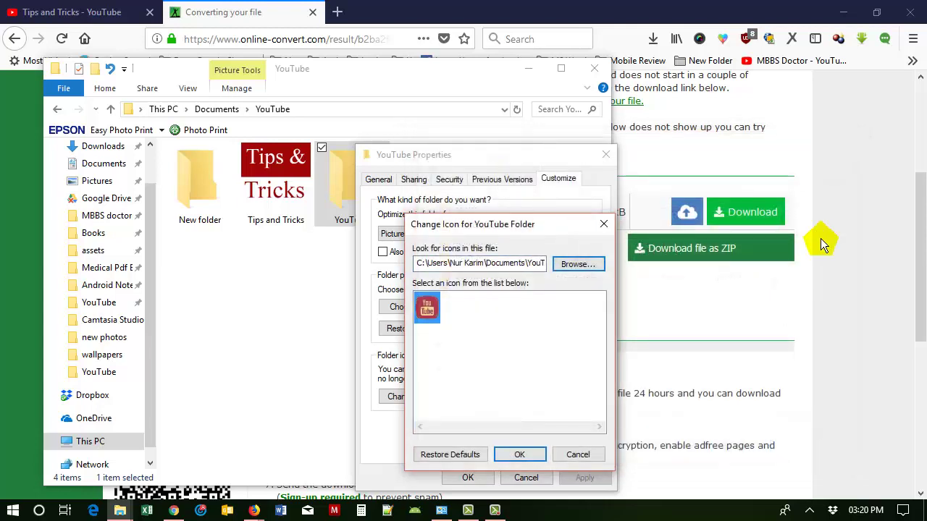
pyautogui.click(521, 456)
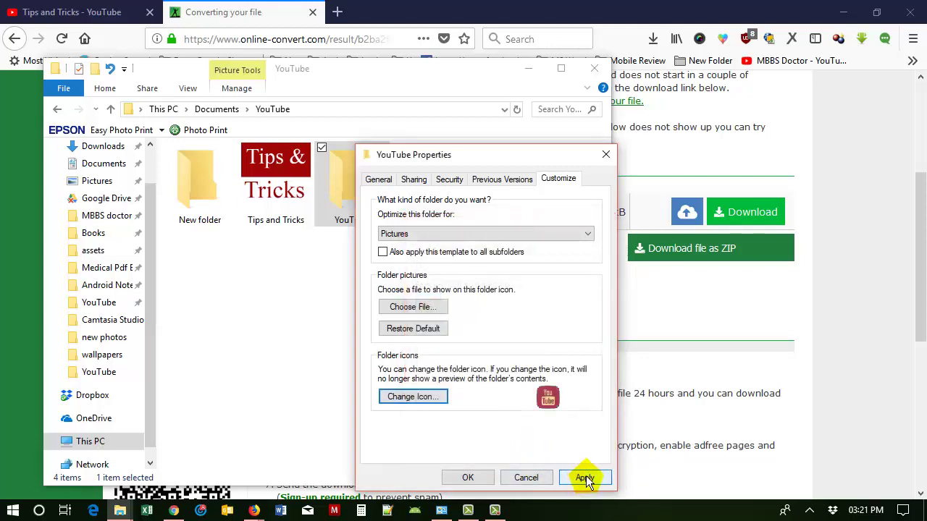
pyautogui.click(586, 478)
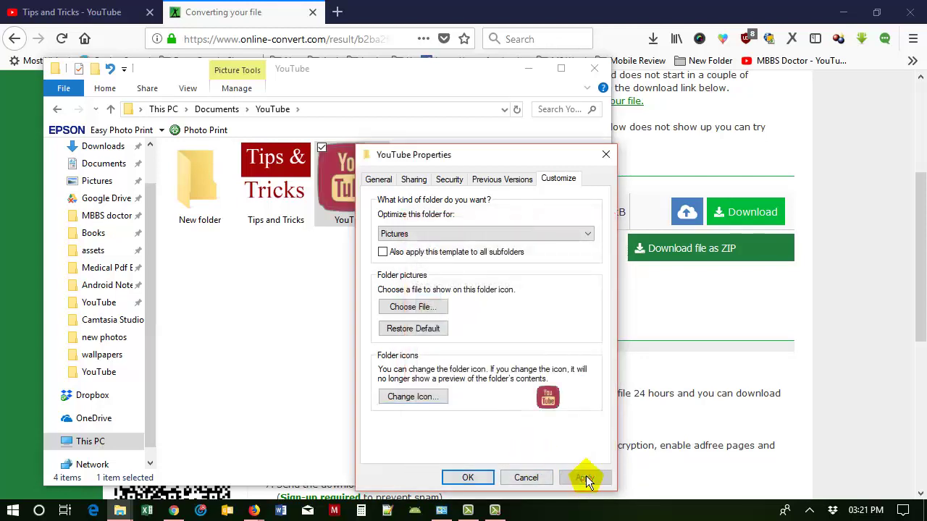
pyautogui.click(463, 479)
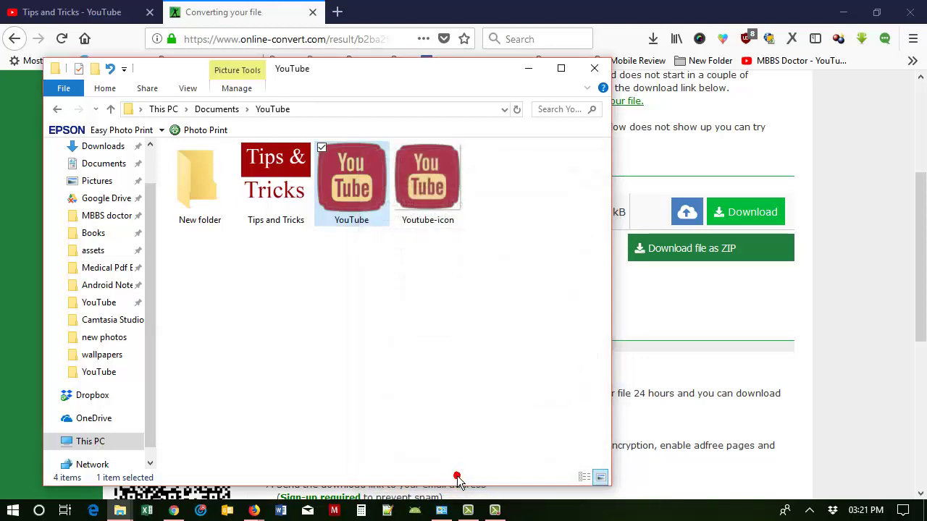
# Open the YouTube folder, return to its parent, and deselect to view the new maroon icon.
pyautogui.doubleClick(346, 173)
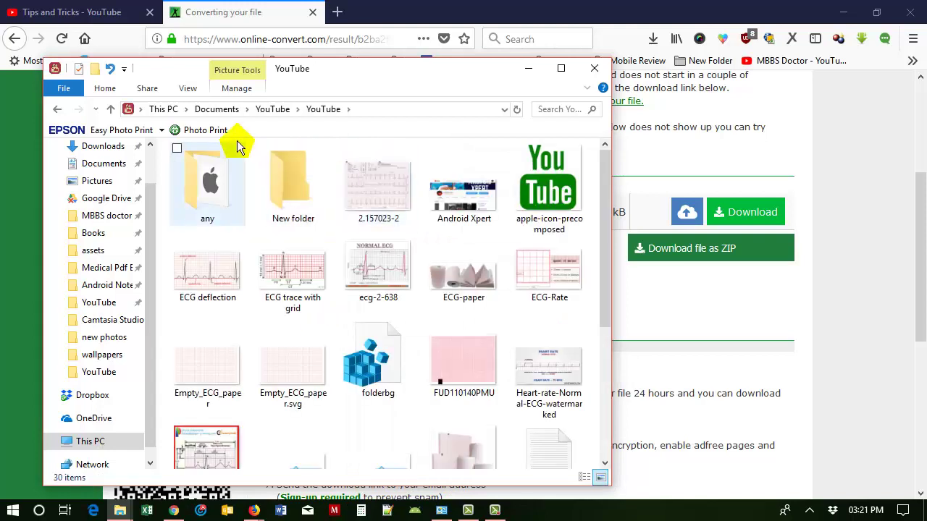
pyautogui.click(278, 111)
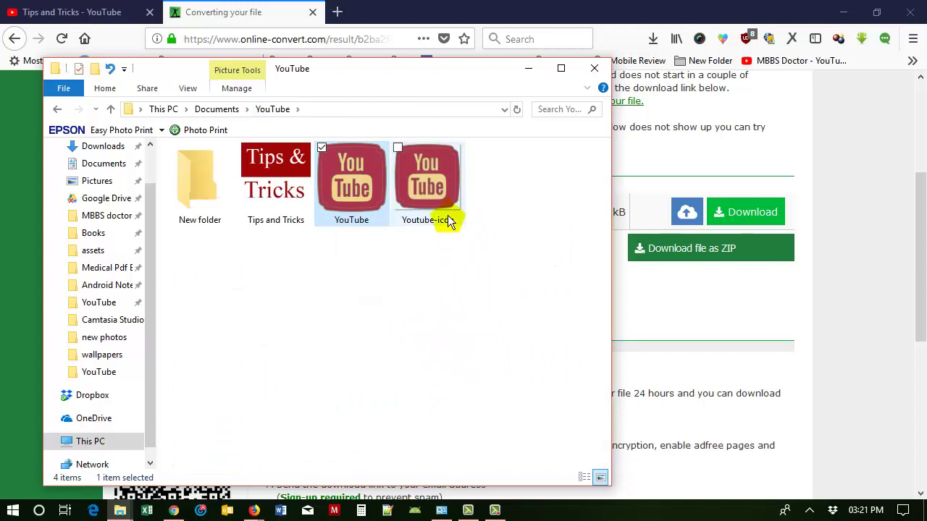
pyautogui.click(355, 320)
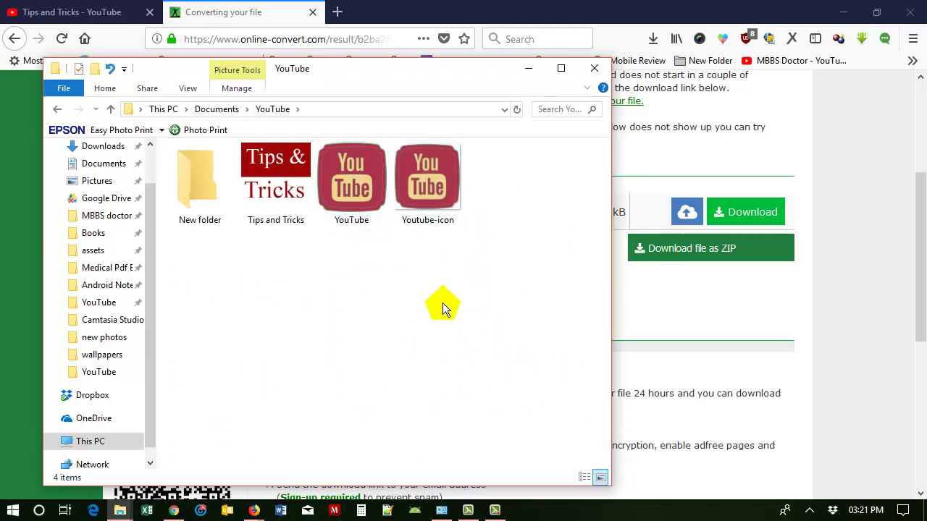